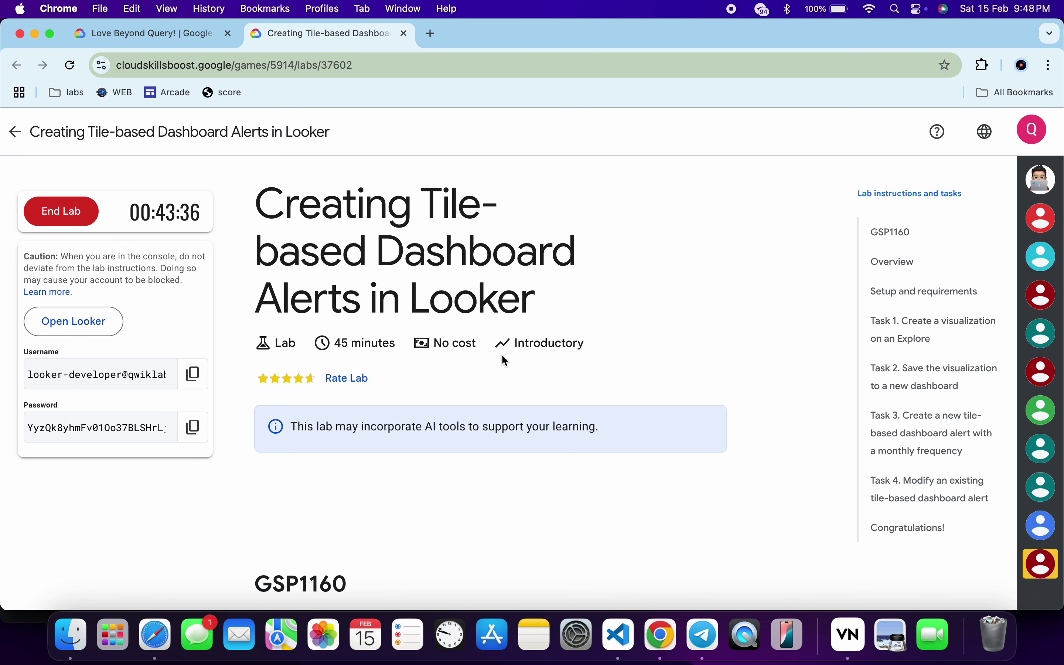
- Jump to the Task 1 lab instructions and select the word 'City' in step 3
left_click(901, 338)
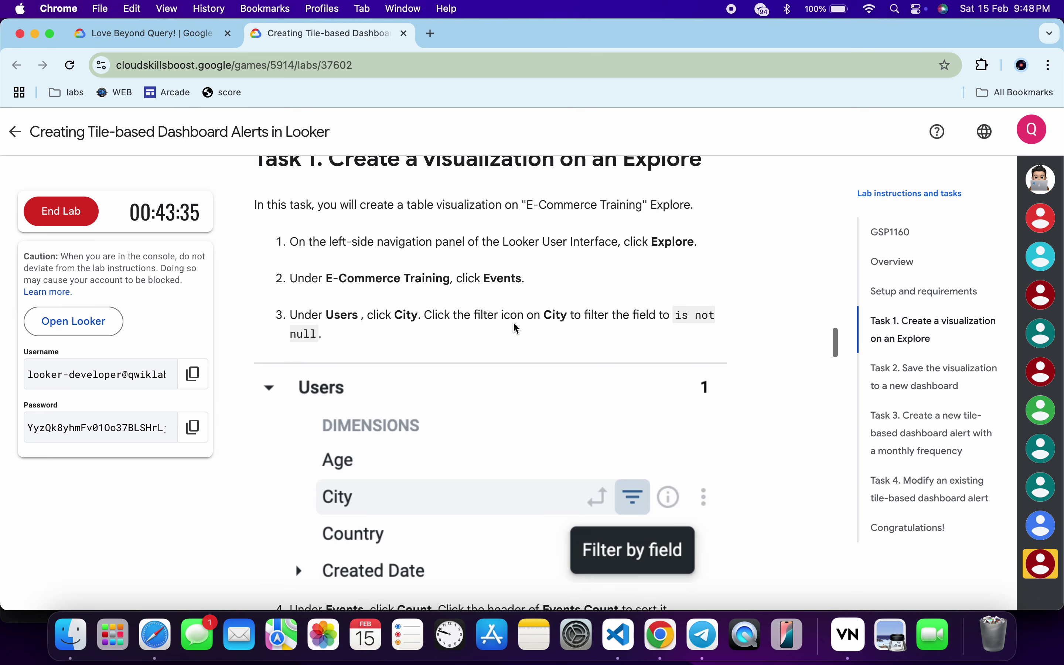
scroll(516, 328, "down", 2)
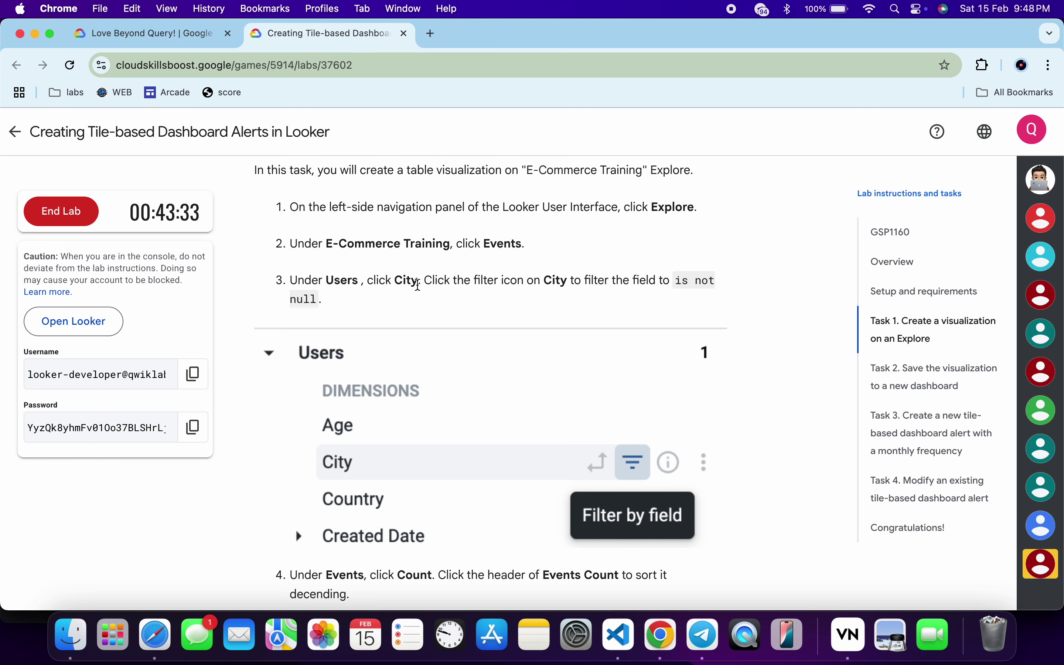
double_click(407, 282)
- Switch to Looker and open the Events explore under E-Commerce Training
key("ctrl+Right")
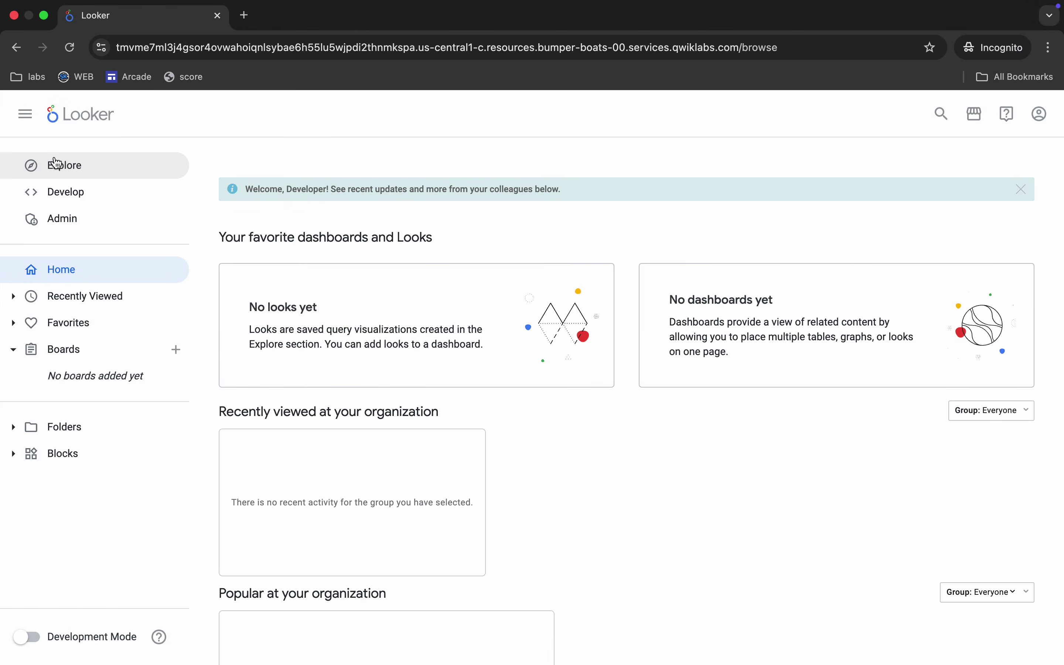
left_click(65, 168)
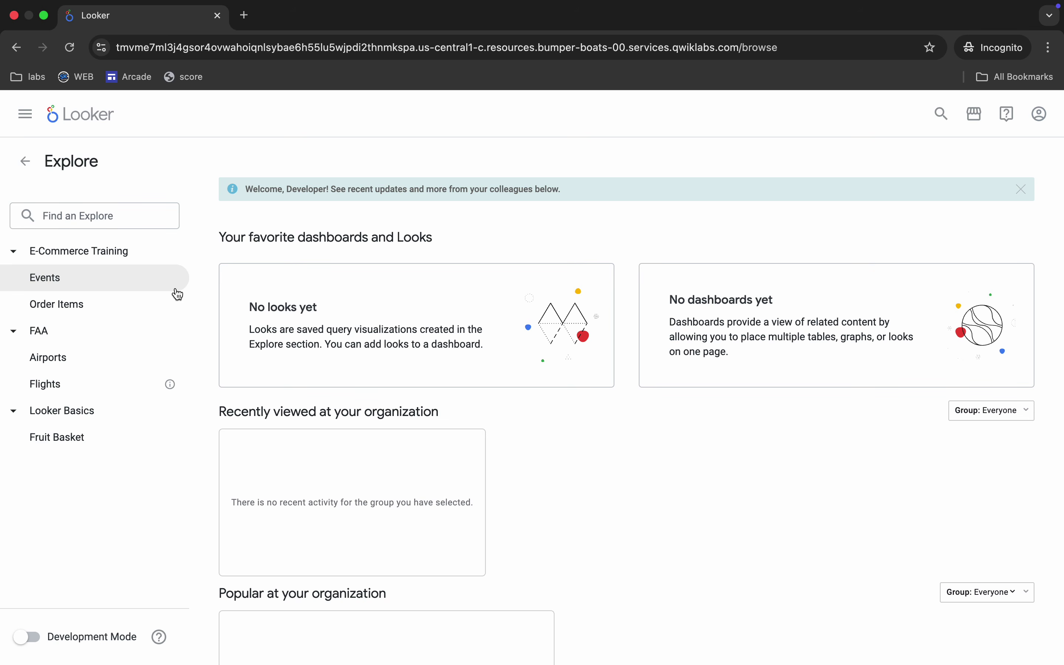
left_click(73, 286)
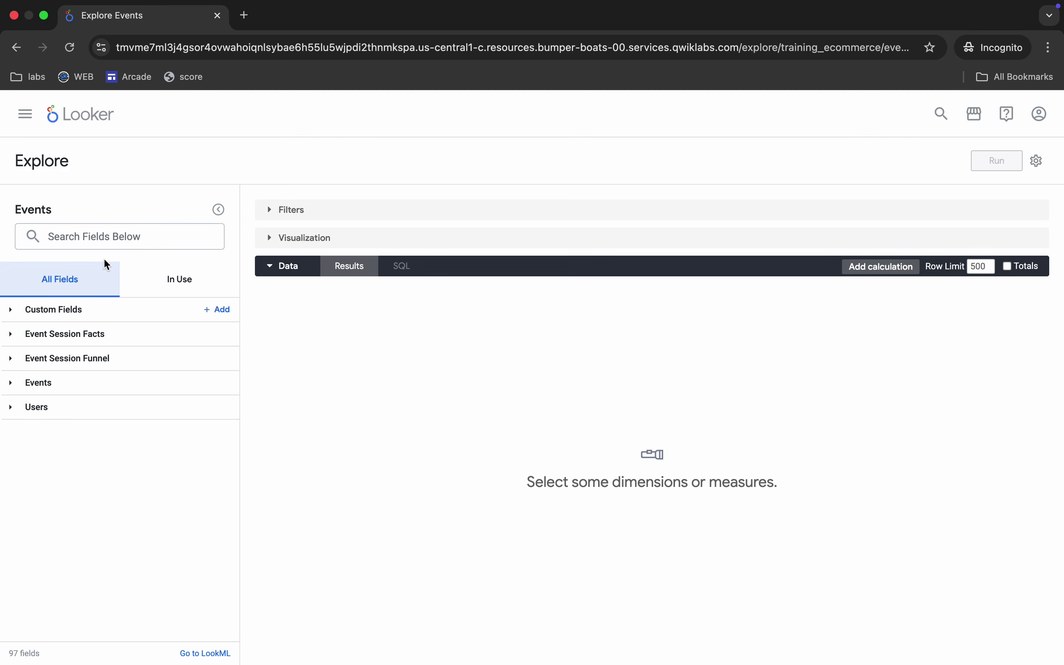
- Add the Users City dimension and filter it to 'is not null'
left_click(133, 241)
type("City")
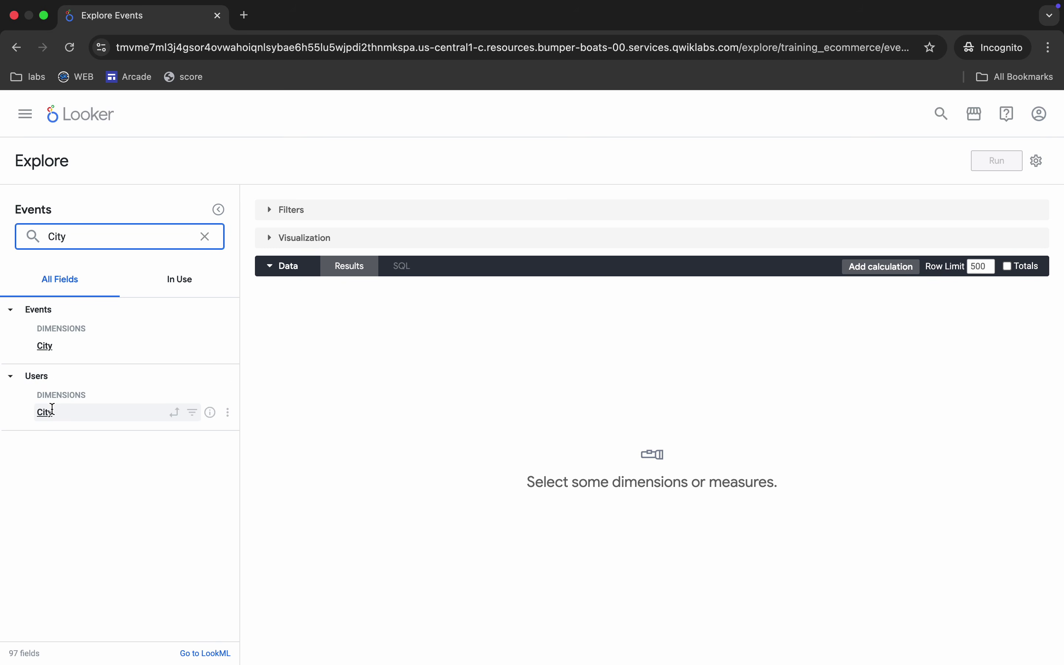
left_click(73, 421)
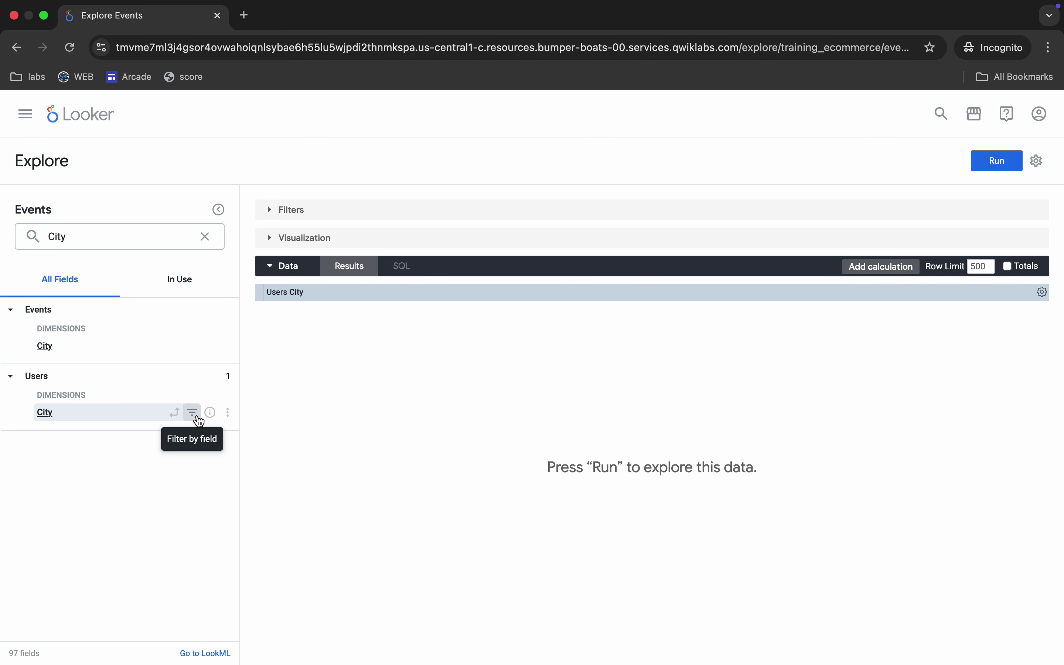
left_click(194, 413)
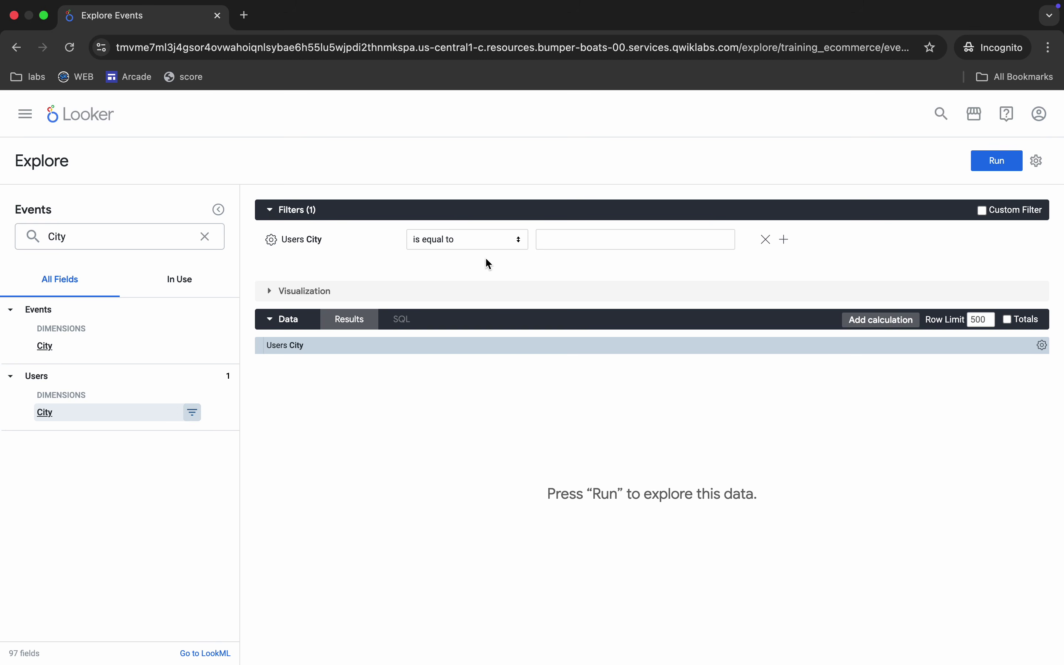
left_click(471, 237)
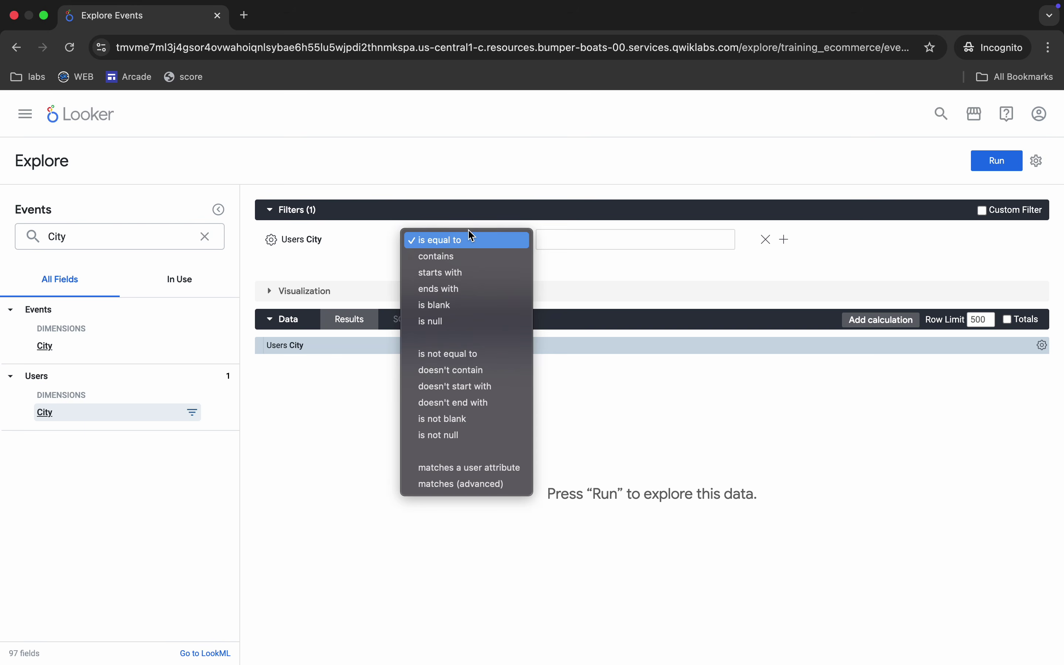
left_click(458, 437)
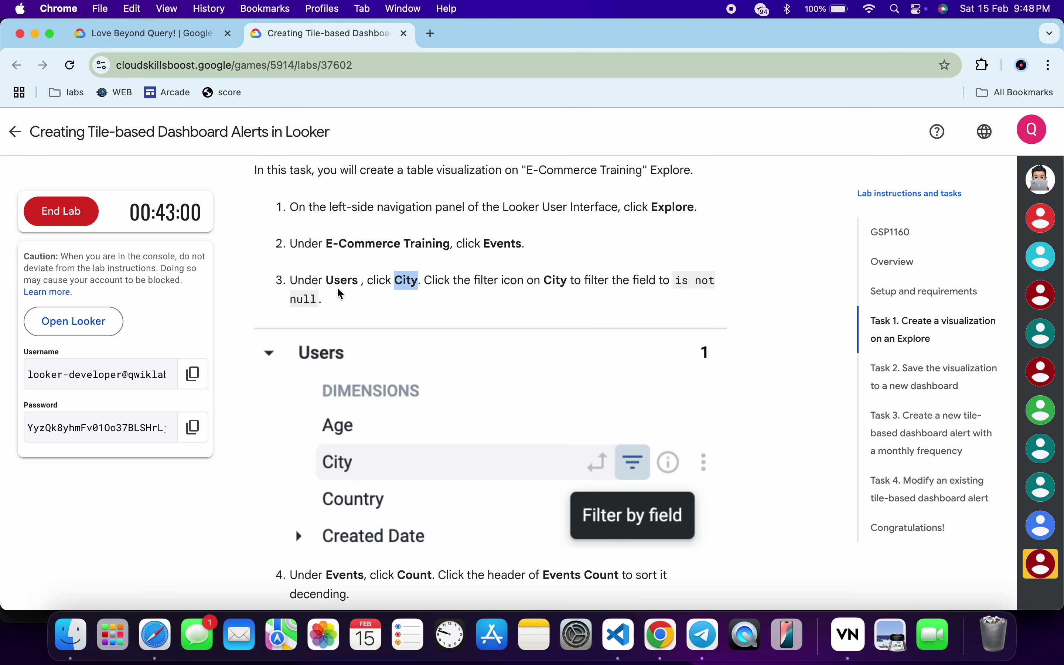
- Select step 3's text and the word 'Count' in step 4 of the lab instructions
left_click(289, 281)
left_click_drag(290, 281, 334, 296)
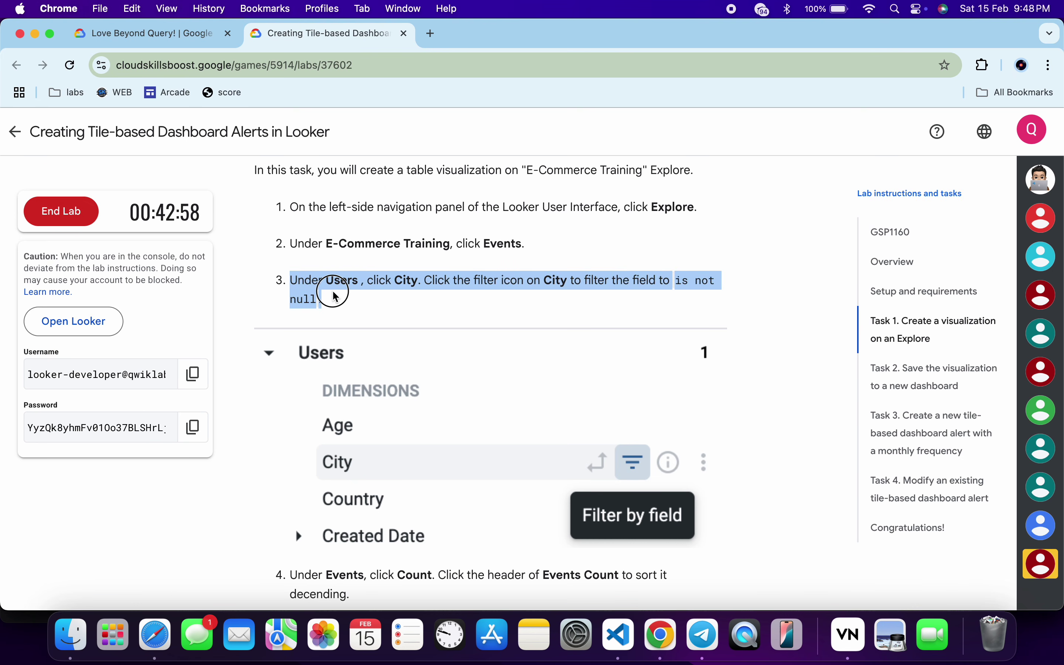
scroll(334, 297, "down", 5)
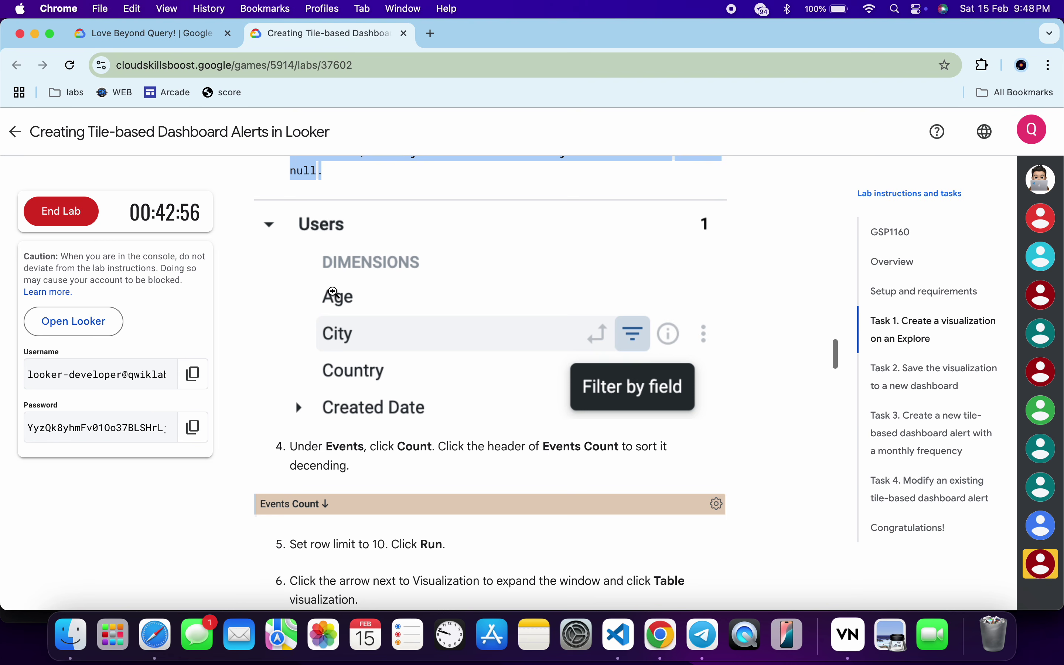
double_click(412, 446)
key("super+c")
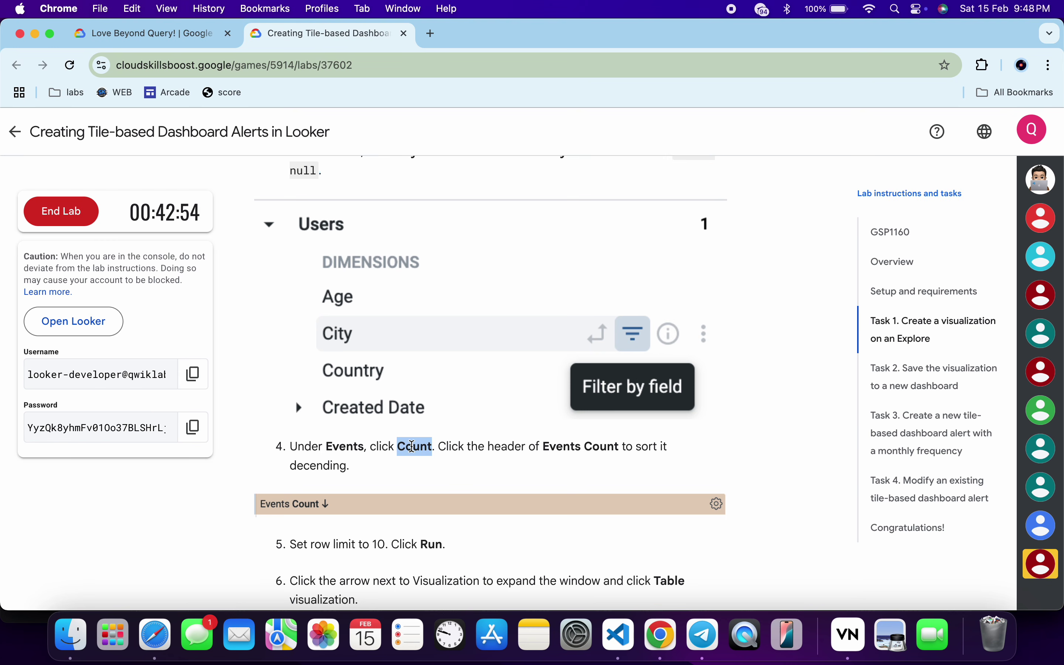
key("ctrl+Right")
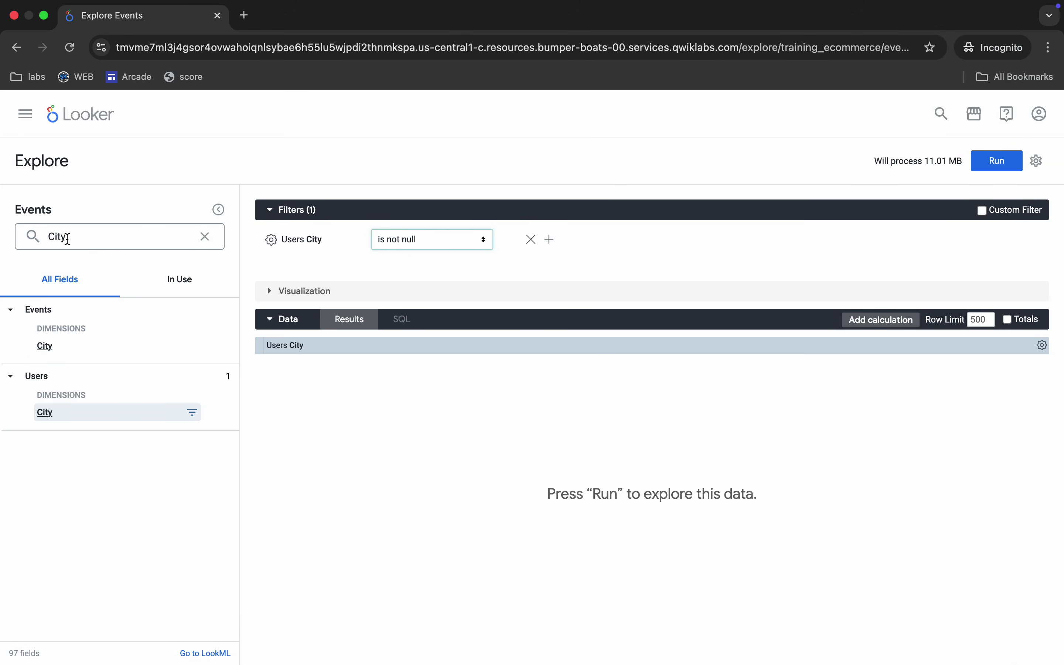
- Add the Events Count measure, set the row limit to 10, and run the query
double_click(68, 237)
key("super+v")
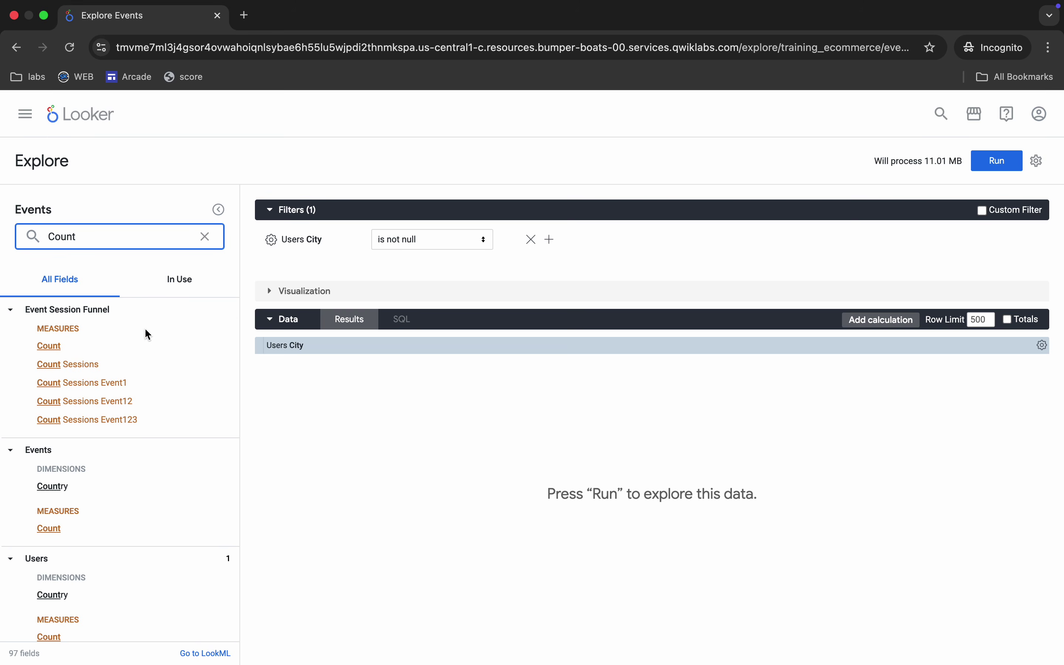
scroll(132, 370, "down", 1)
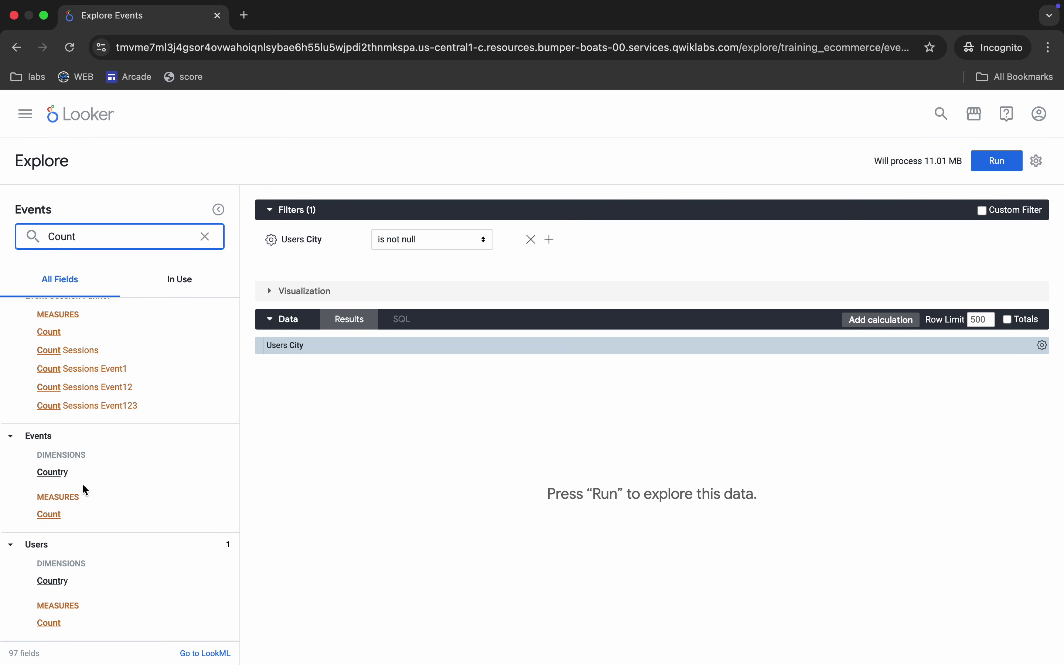
left_click(74, 516)
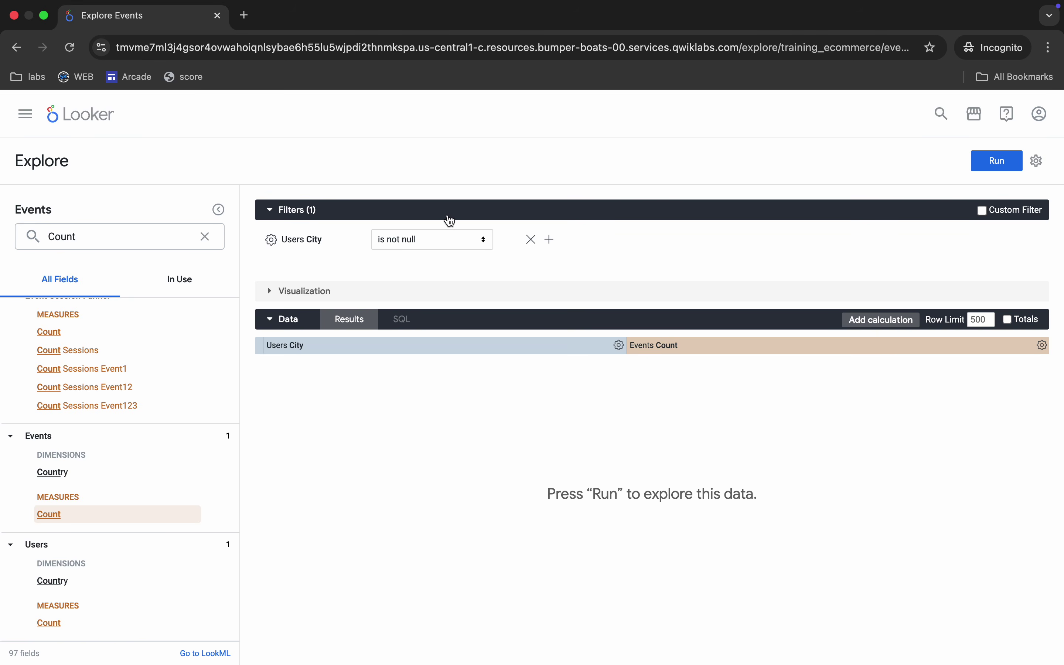
left_click(983, 322)
type("10")
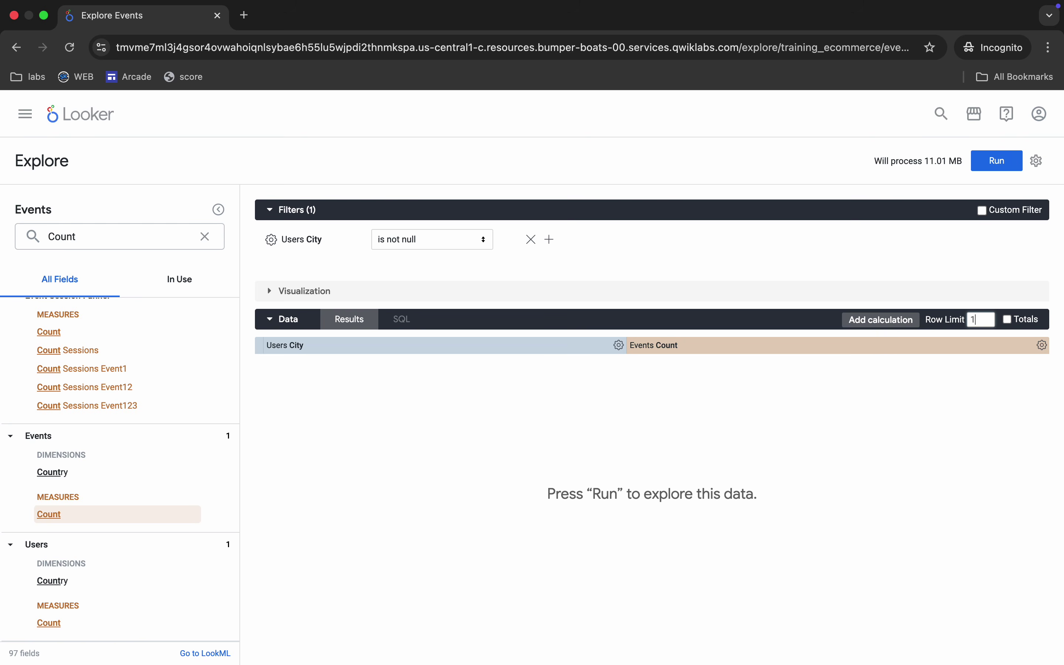
left_click(997, 162)
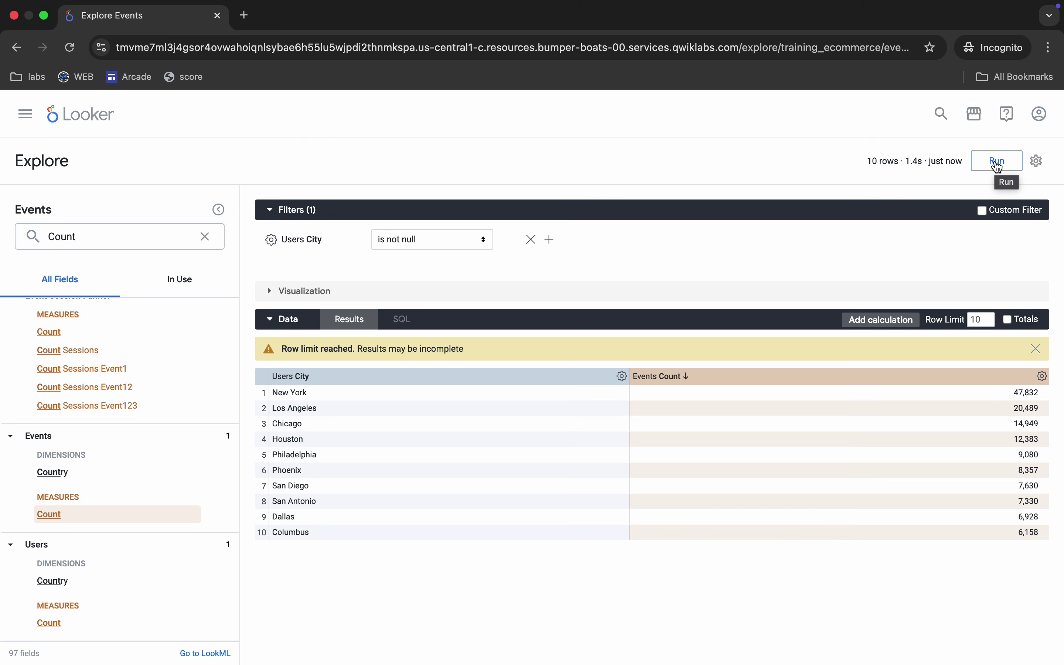
- Switch the visualization to a Table with bar cells and bring up the gear menu's Save options
left_click(398, 289)
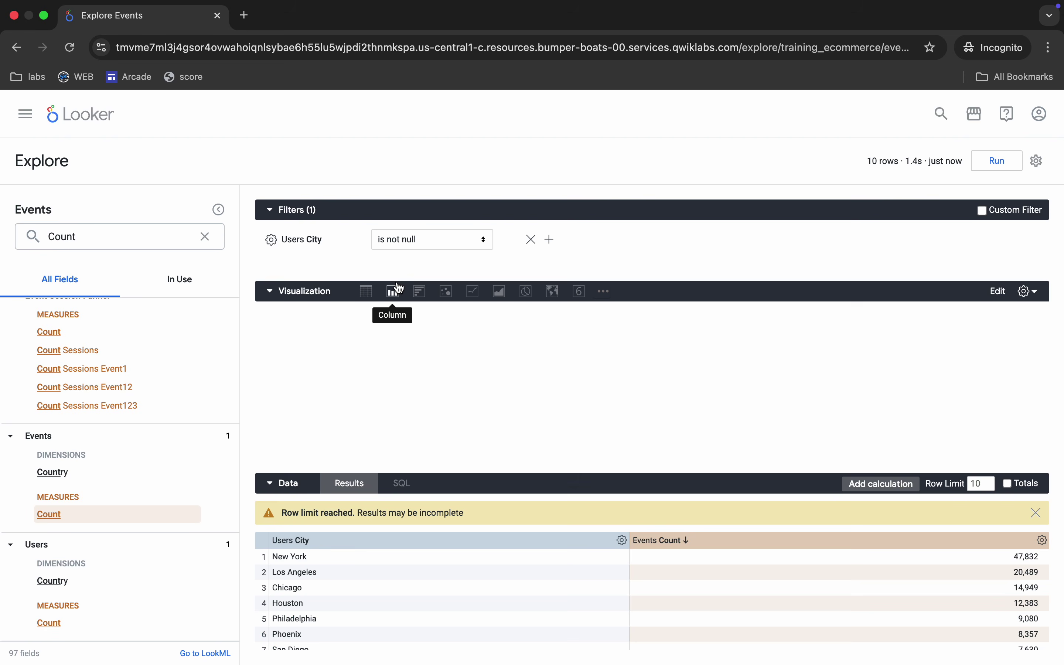
left_click(398, 289)
left_click(367, 293)
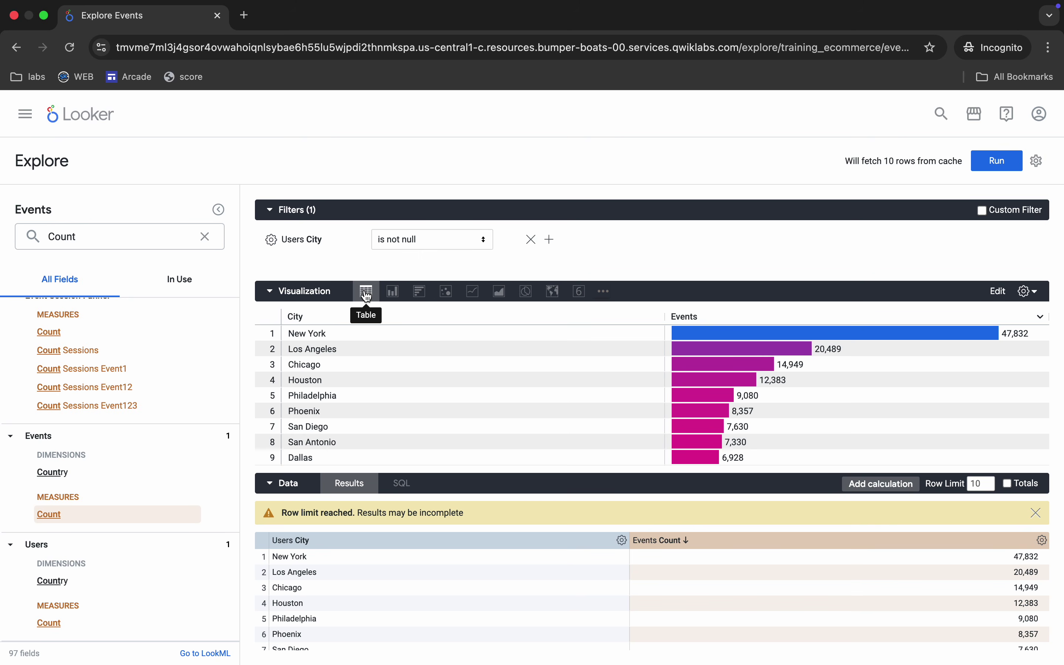
left_click(1038, 163)
mouse_move(952, 198)
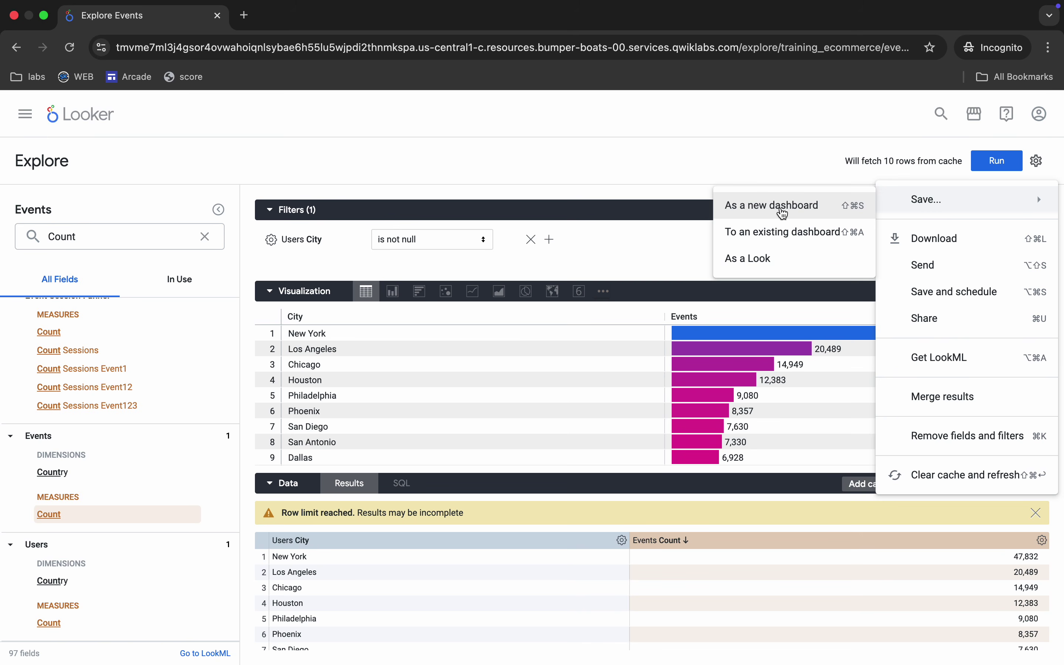
- Save as a new dashboard titled 'Events count per User City' in the Developer Student folder
left_click(784, 213)
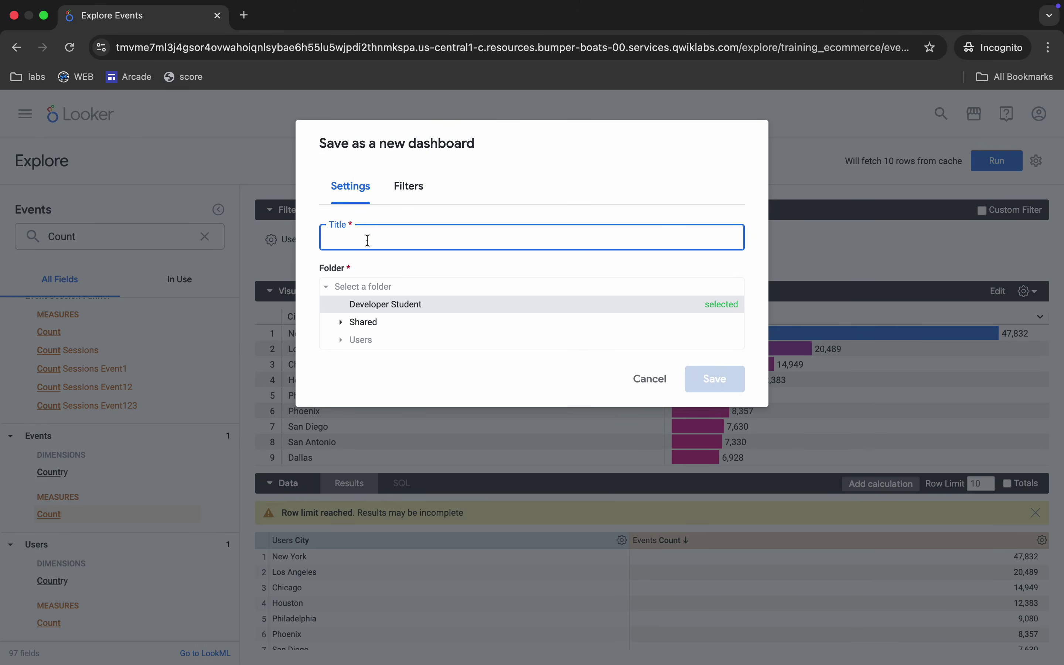
key("ctrl+Left")
scroll(493, 374, "down", 10)
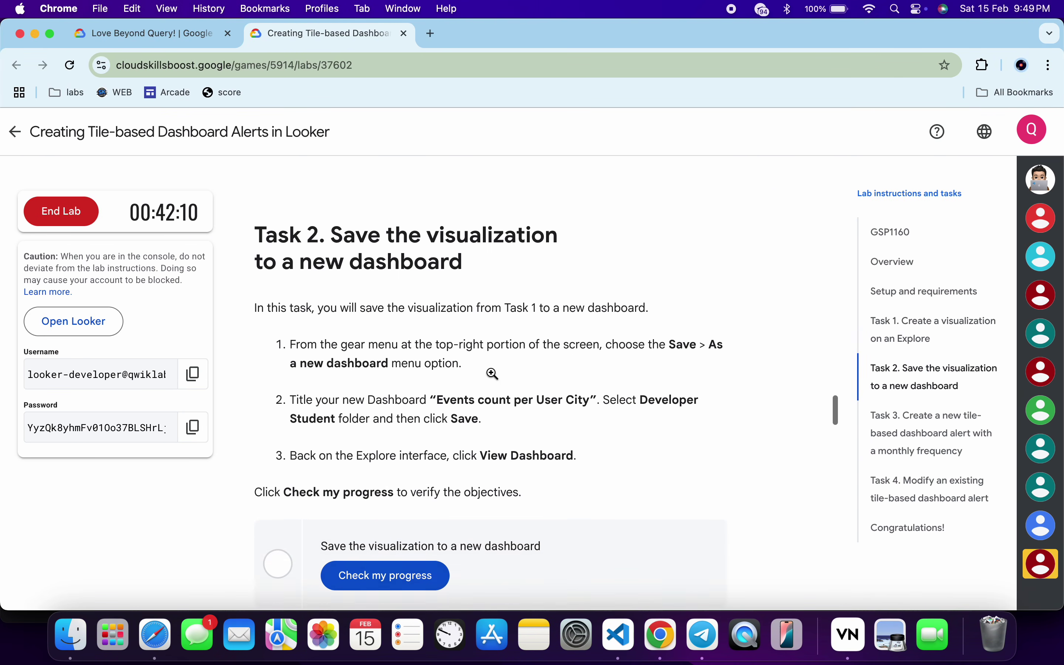
scroll(492, 374, "down", 1)
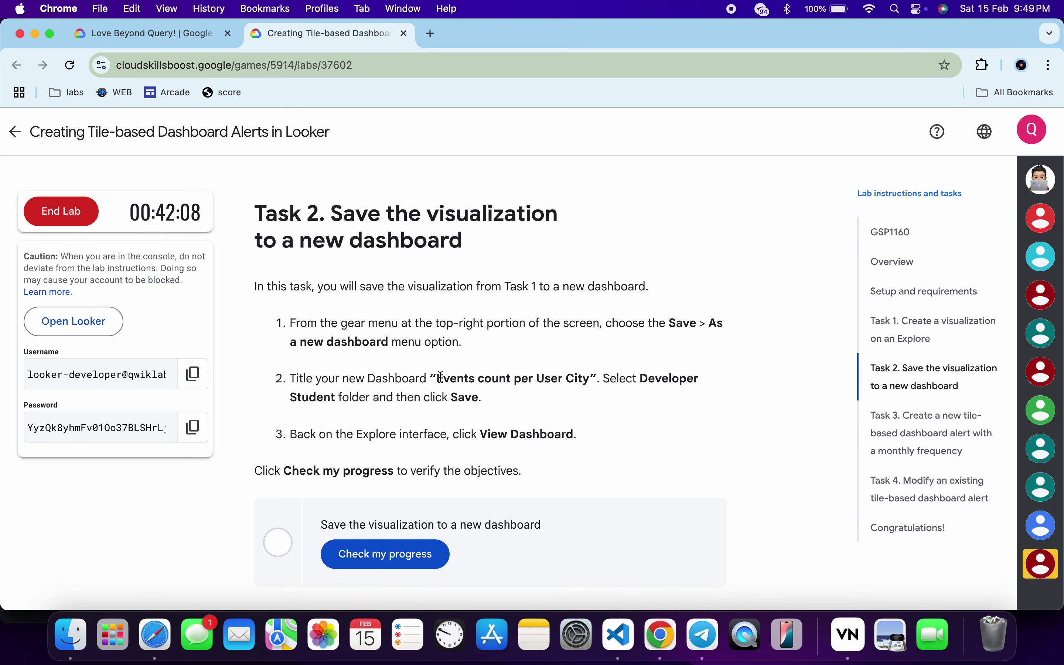
left_click_drag(440, 377, 587, 374)
key("super+c")
key("ctrl+Right")
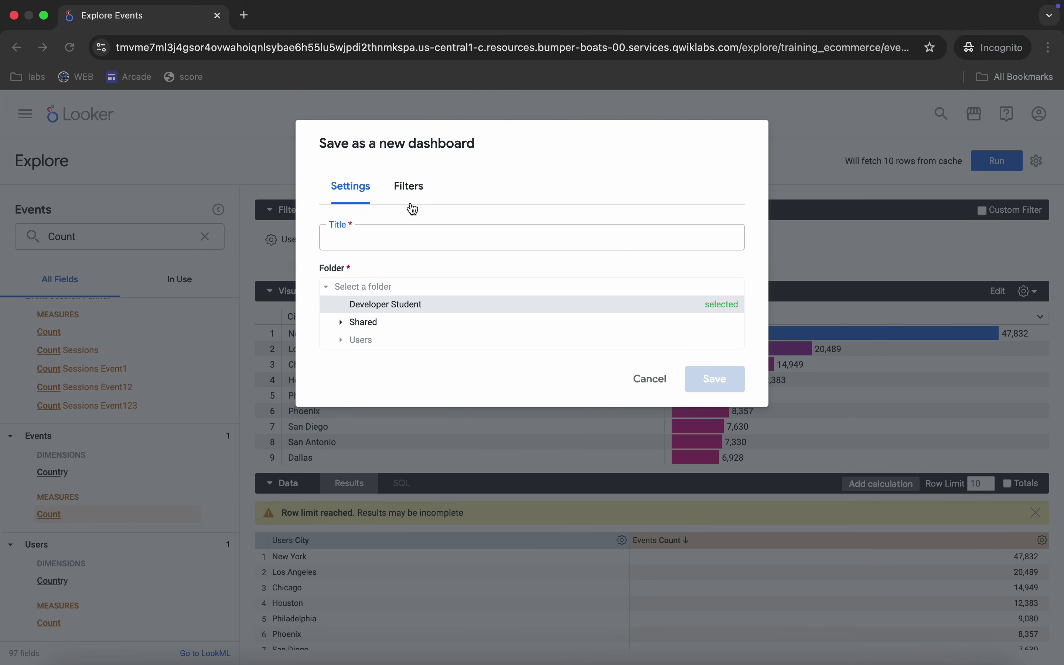
left_click(392, 242)
key("super+v")
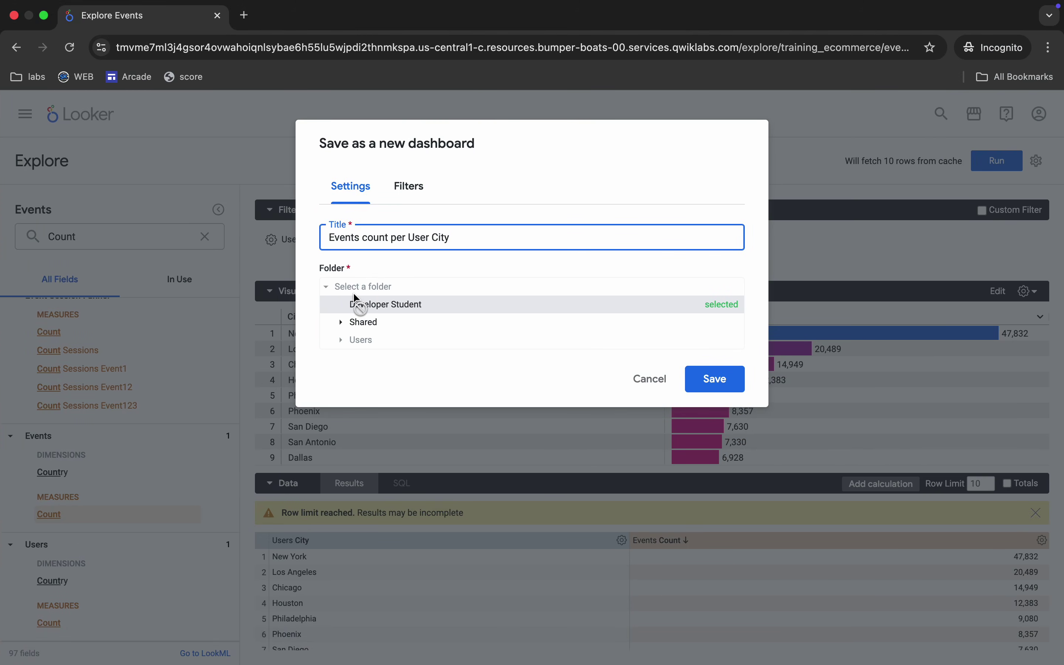
left_click(713, 386)
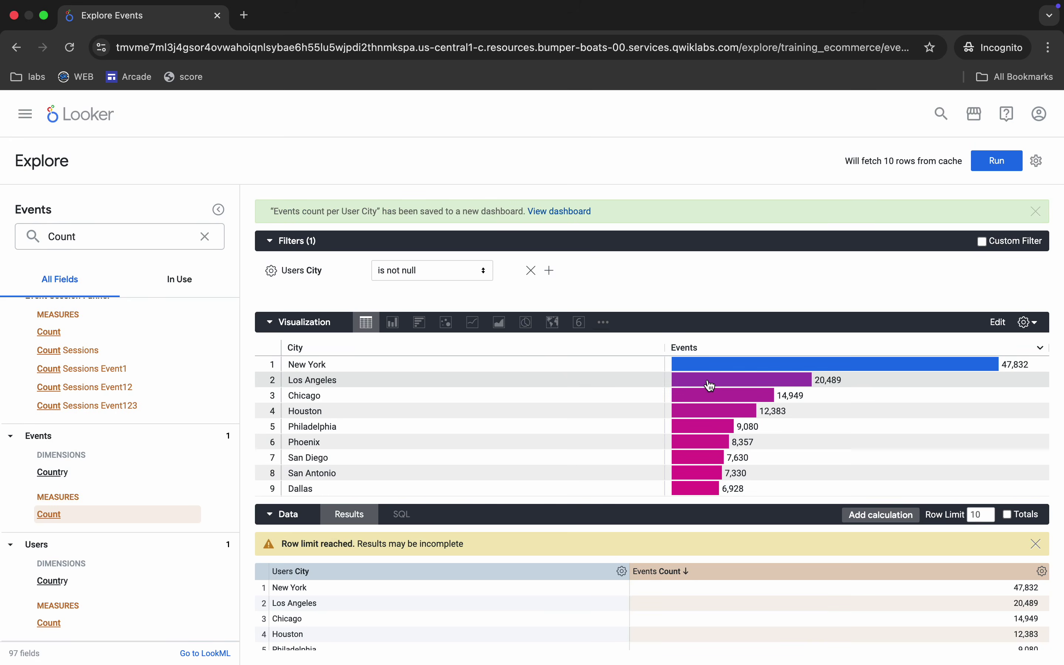
- Open the saved 'Events count per User City' dashboard and exit its editing mode
left_click(553, 215)
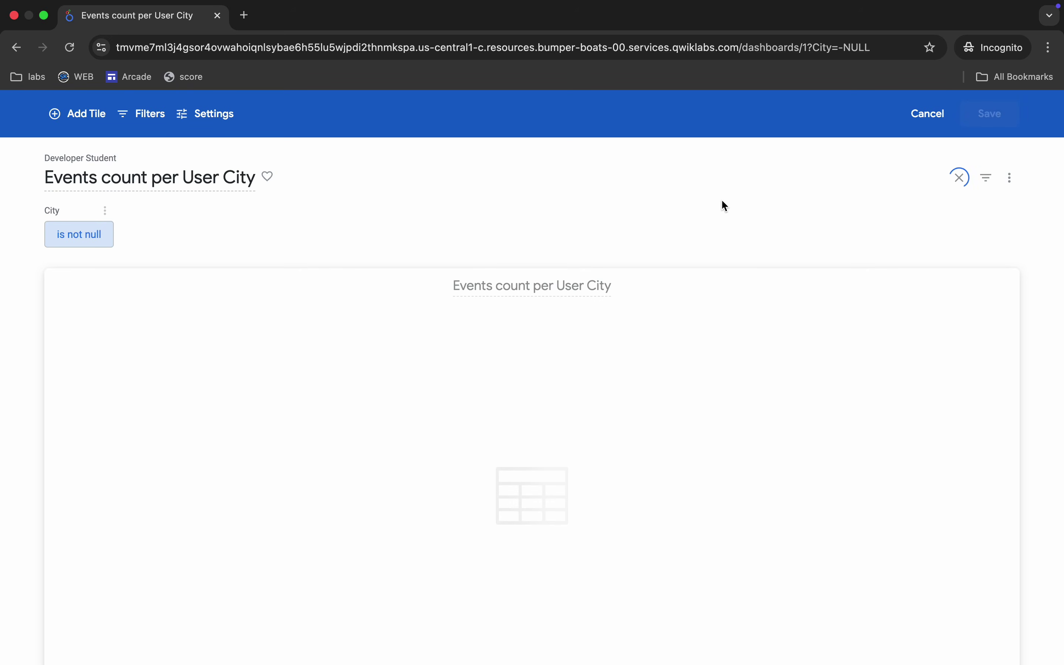
left_click(923, 113)
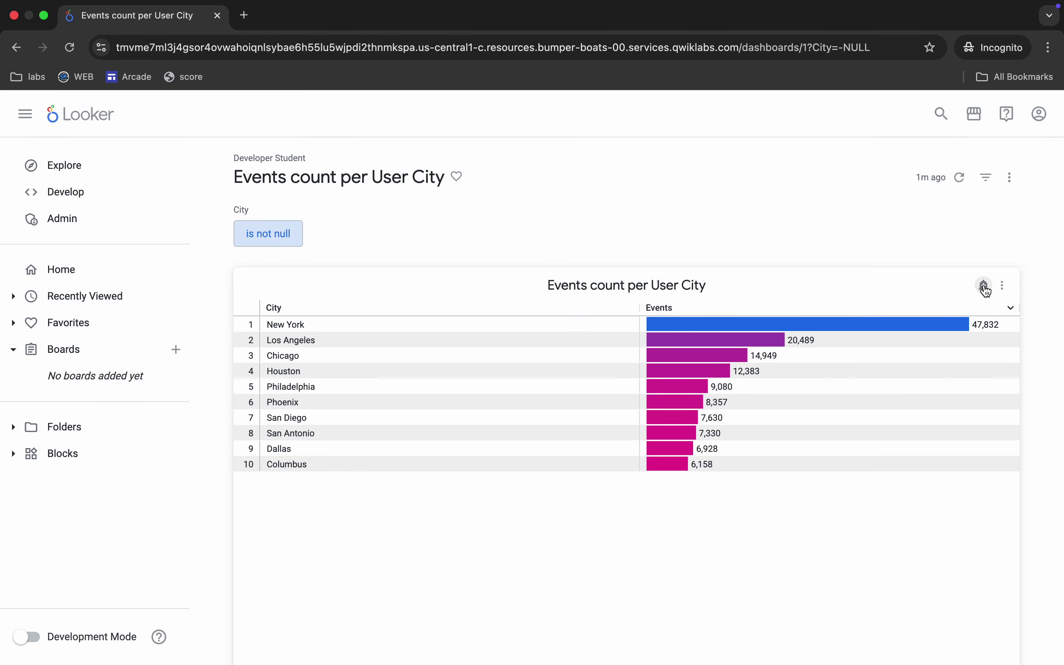
- Start a tile alert and title it 'High events count alert', copying the name from the instructions
left_click(985, 286)
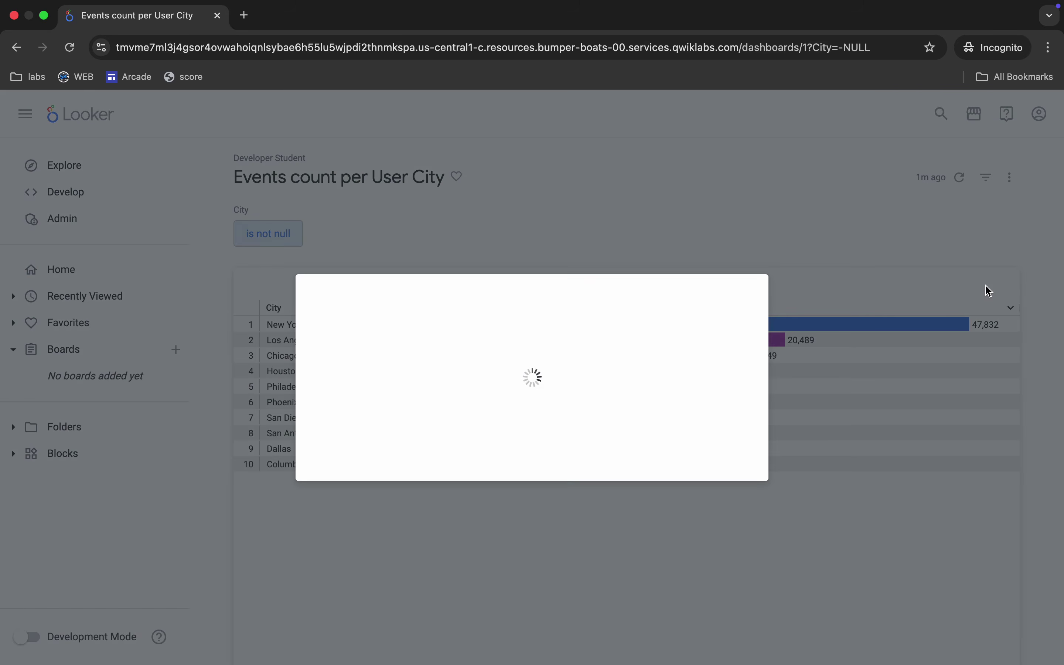
key("super+Tab")
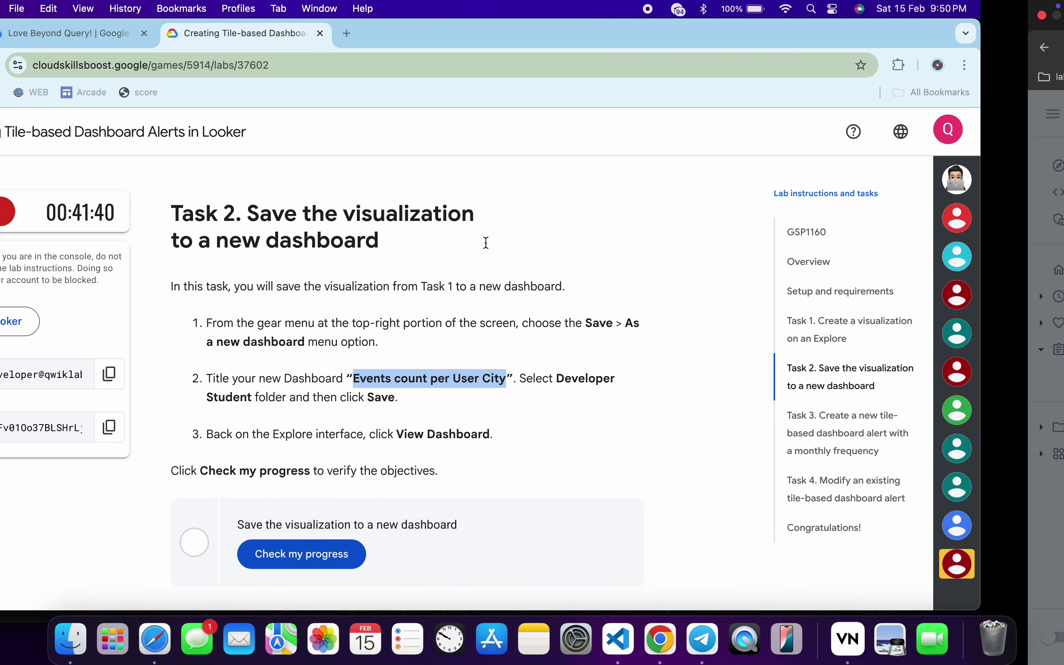
scroll(594, 484, "down", 10)
scroll(597, 490, "down", 3)
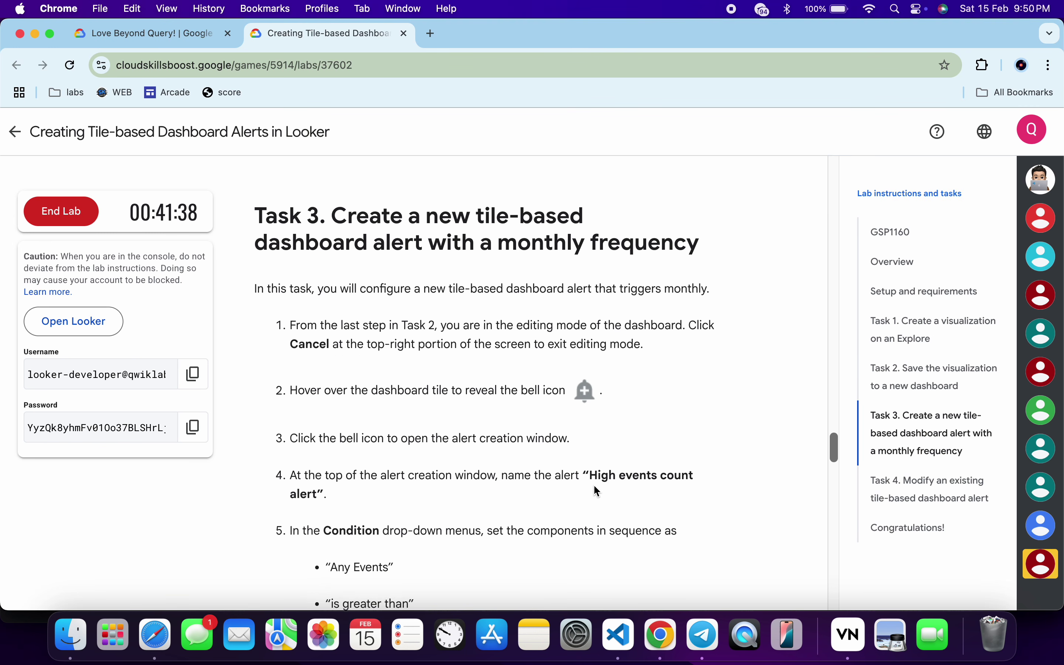
left_click_drag(591, 412, 317, 423)
key("super+Tab")
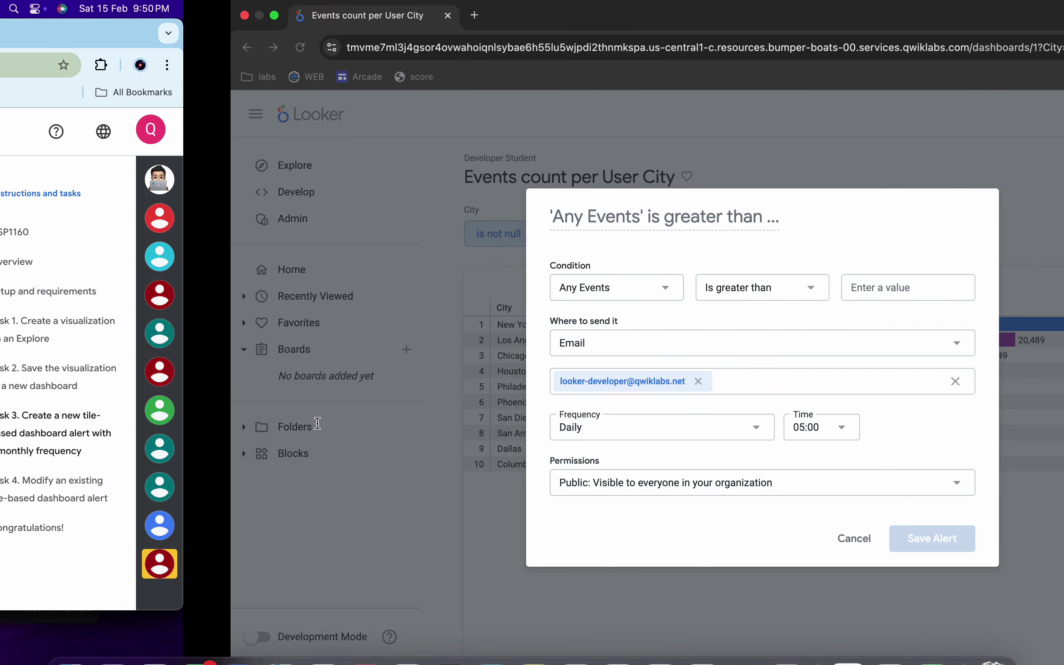
left_click(376, 217)
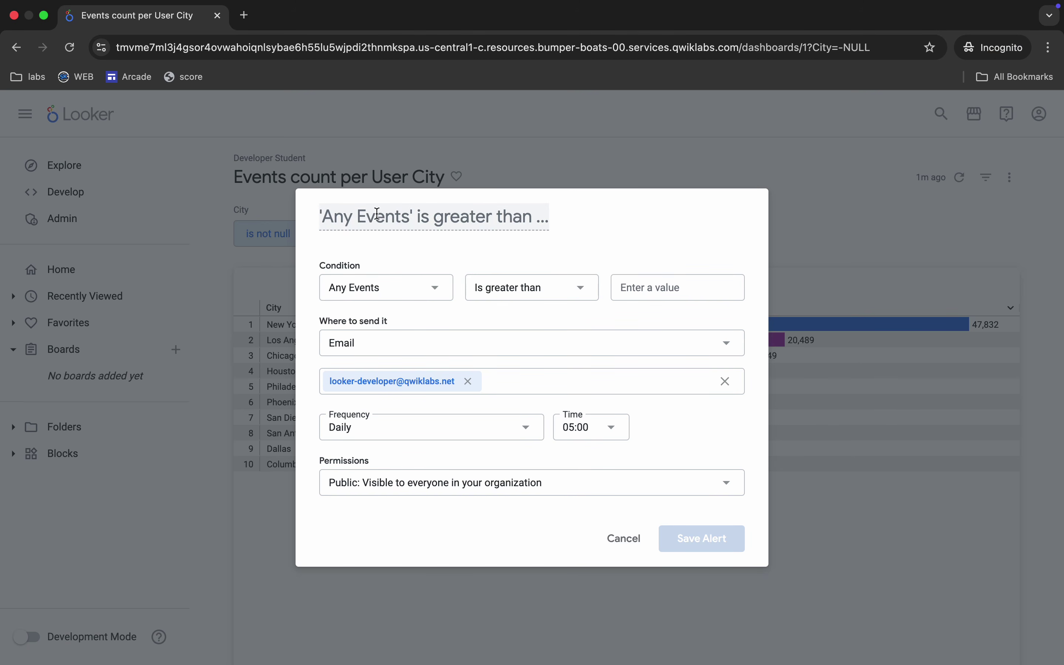
key("super+v")
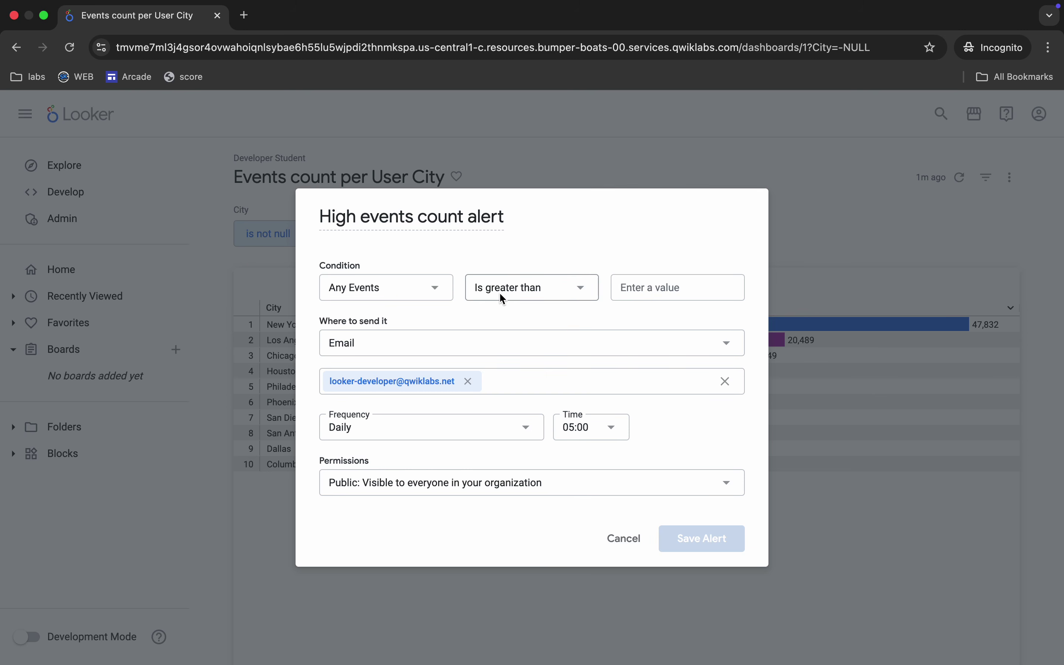
- Set the condition to Any Events is greater than 1000, copying the threshold from the instructions
left_click(645, 294)
type("1000")
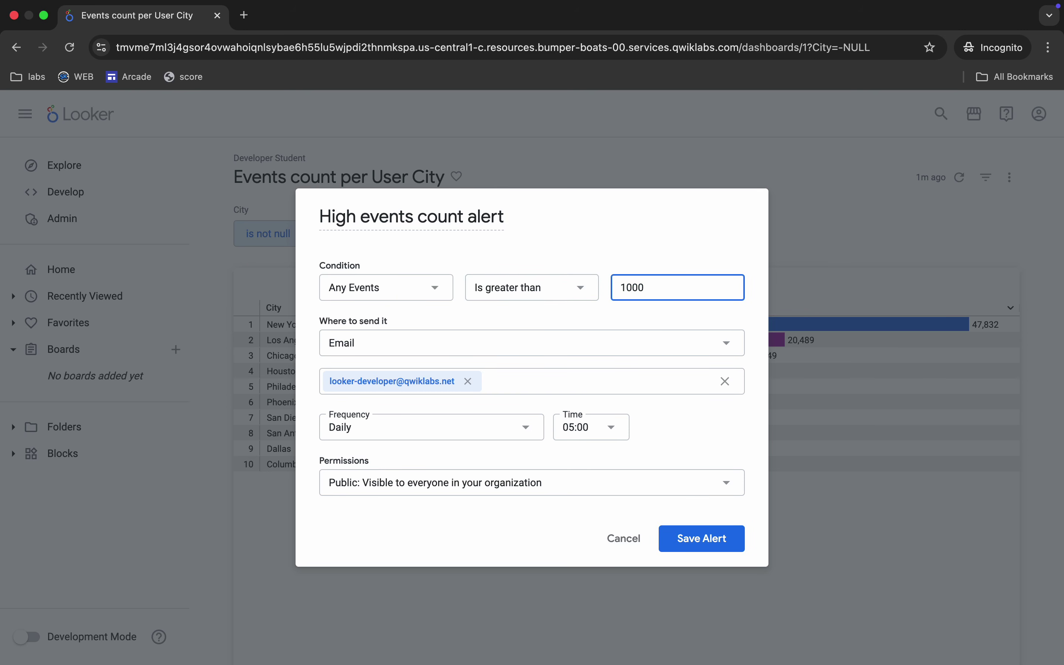
key("ctrl+Left")
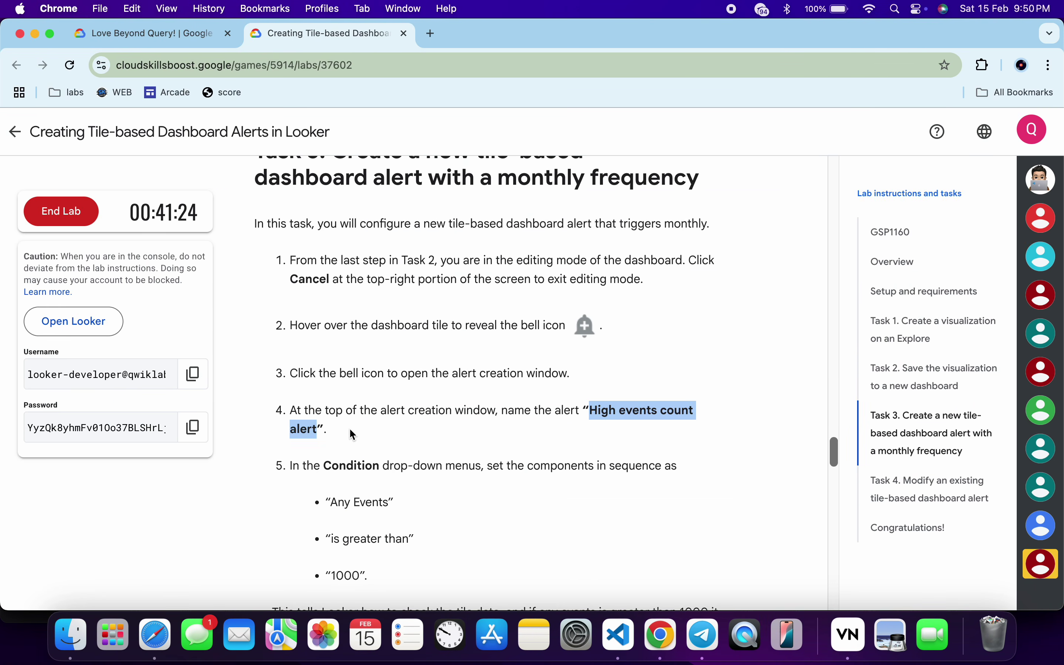
scroll(354, 466, "down", 2)
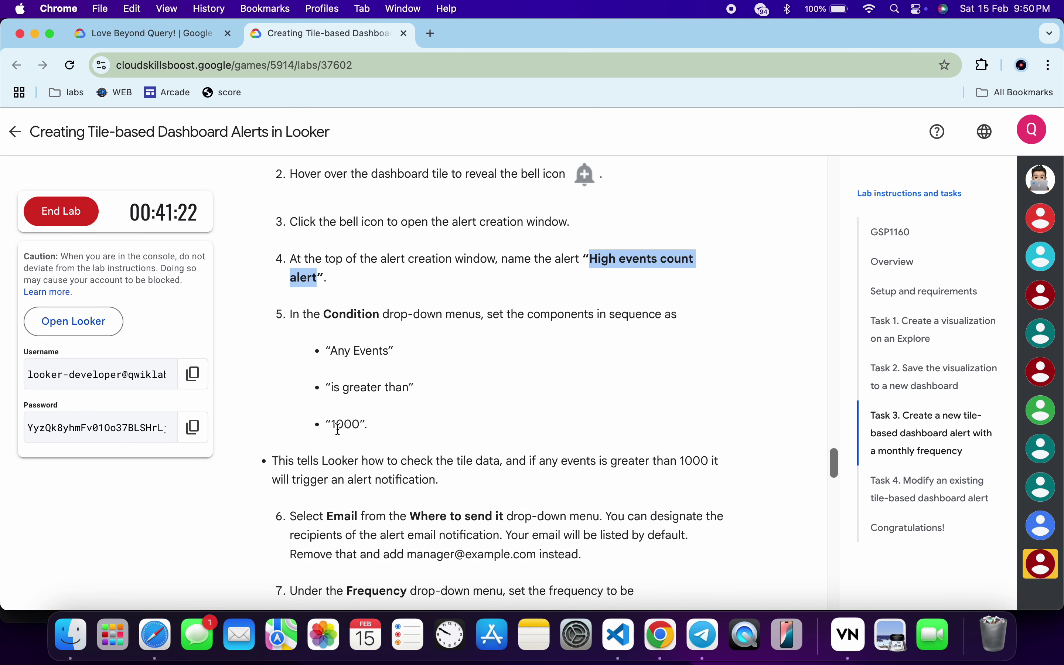
double_click(337, 429)
key("ctrl+Right")
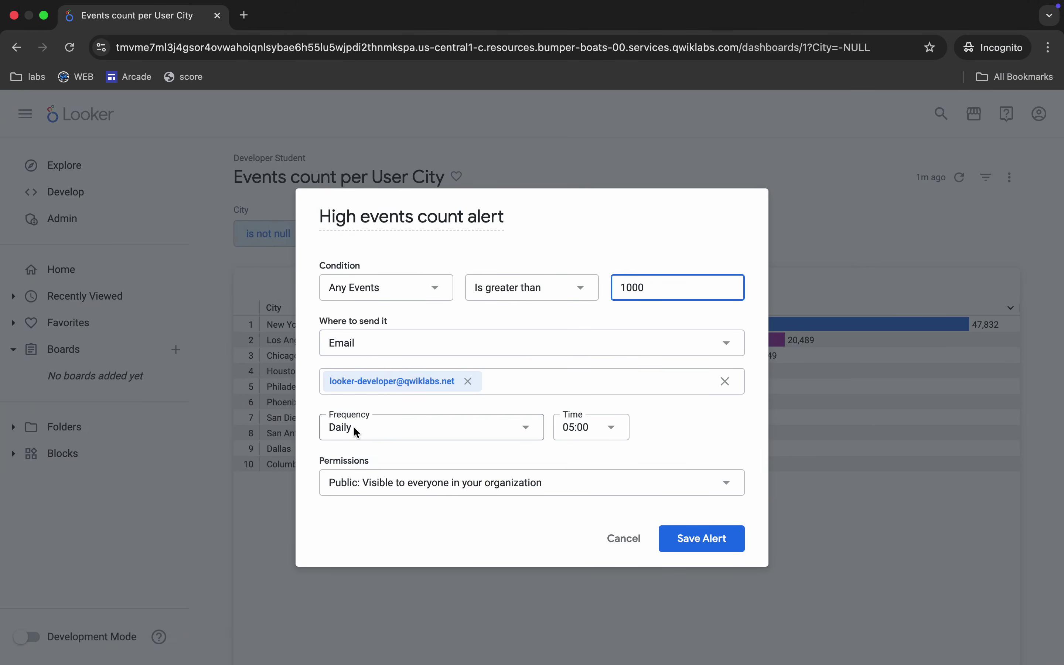
- Set the alert frequency to Monthly on the 1st at 05:00, save it, and close the Alerts list
left_click(368, 426)
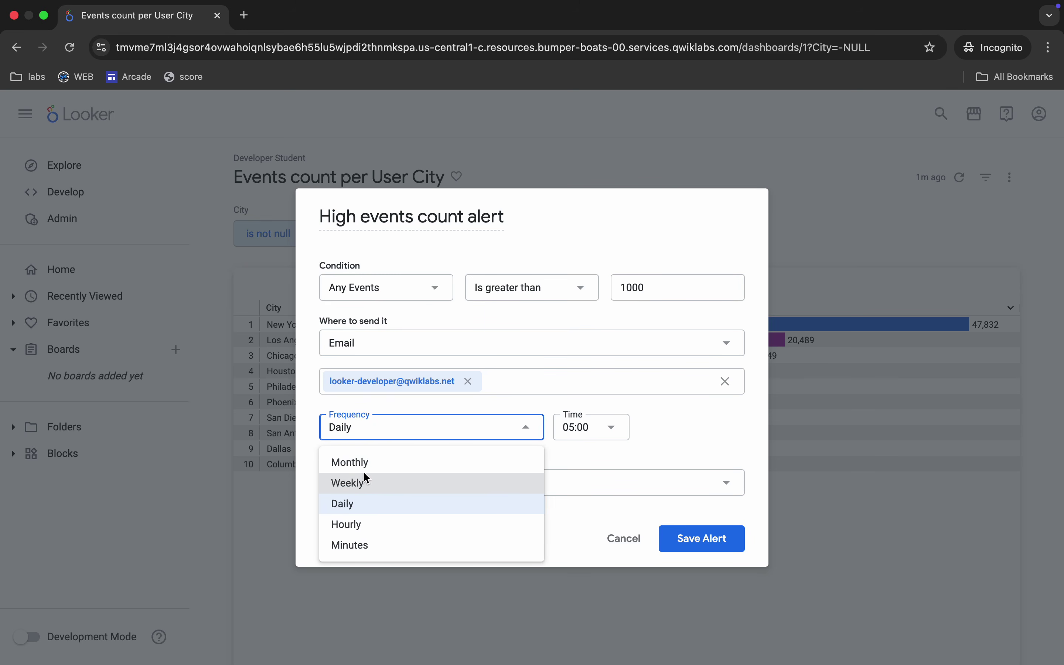
left_click(359, 463)
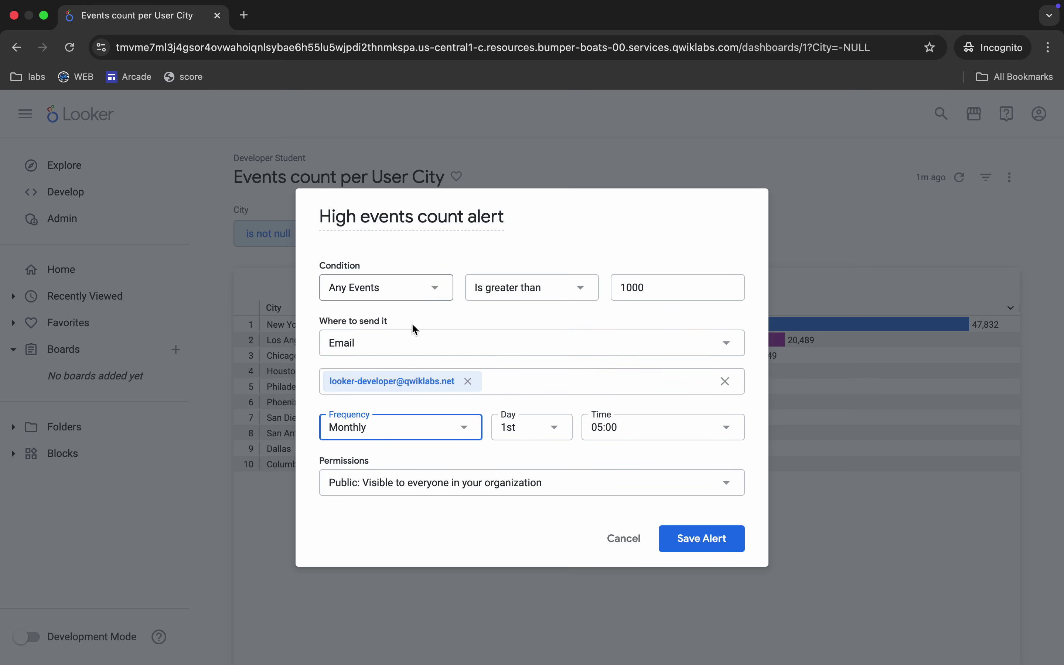
scroll(403, 515, "down", 4)
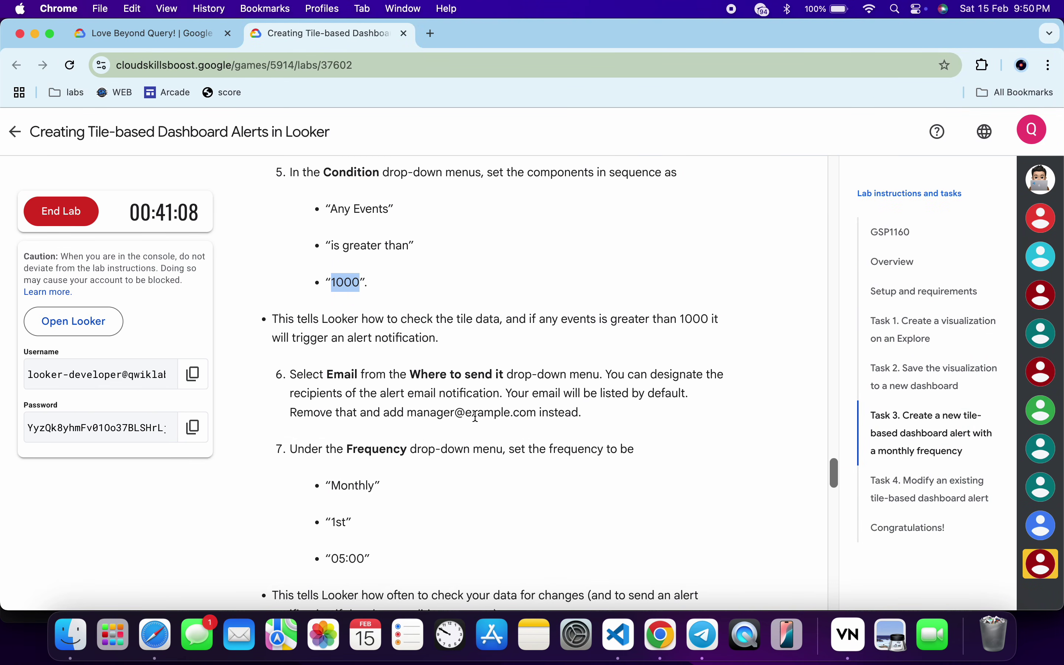
scroll(403, 517, "down", 7)
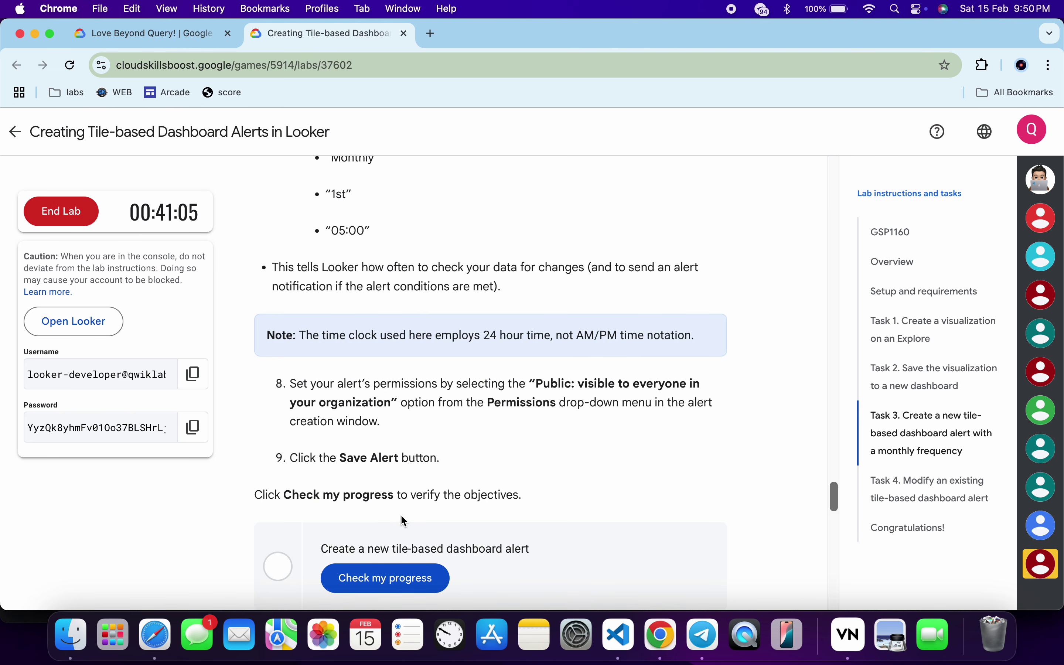
key("ctrl+Right")
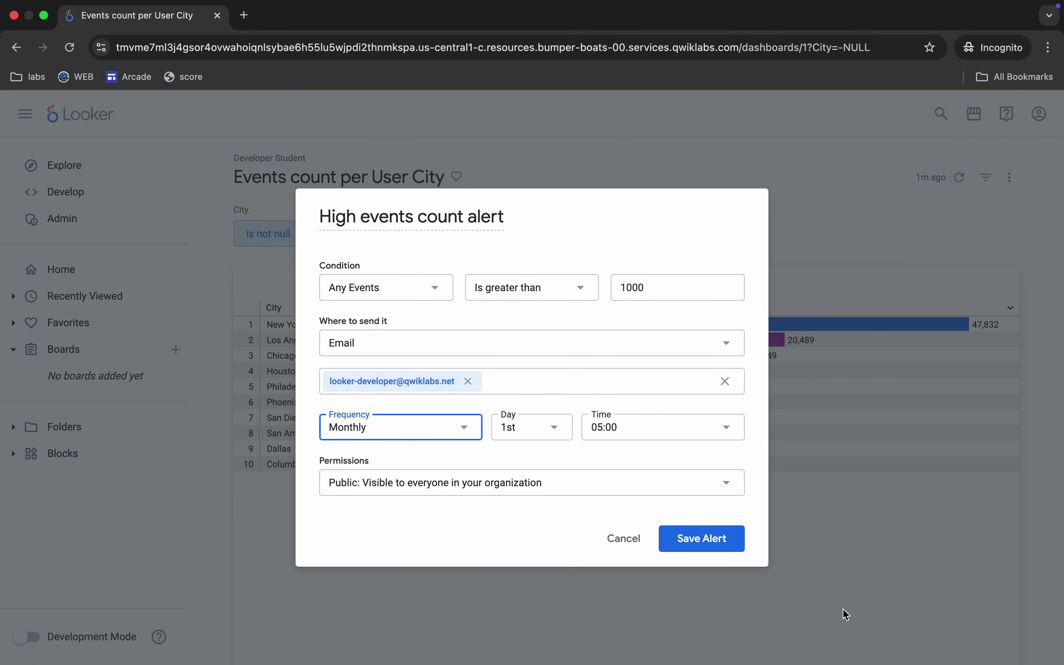
left_click(713, 542)
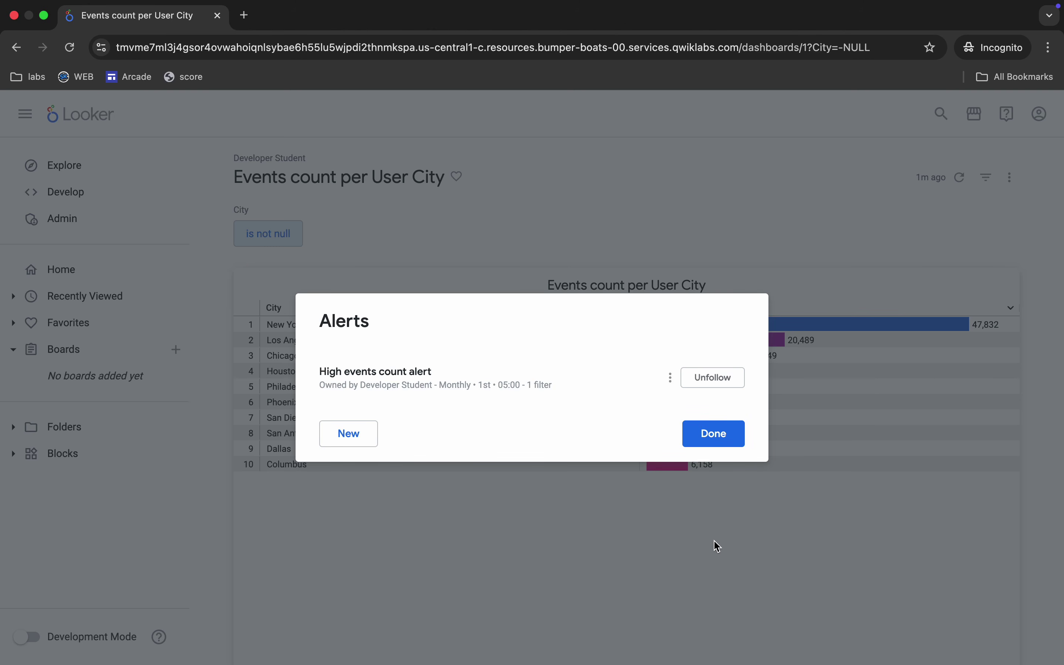
left_click(717, 436)
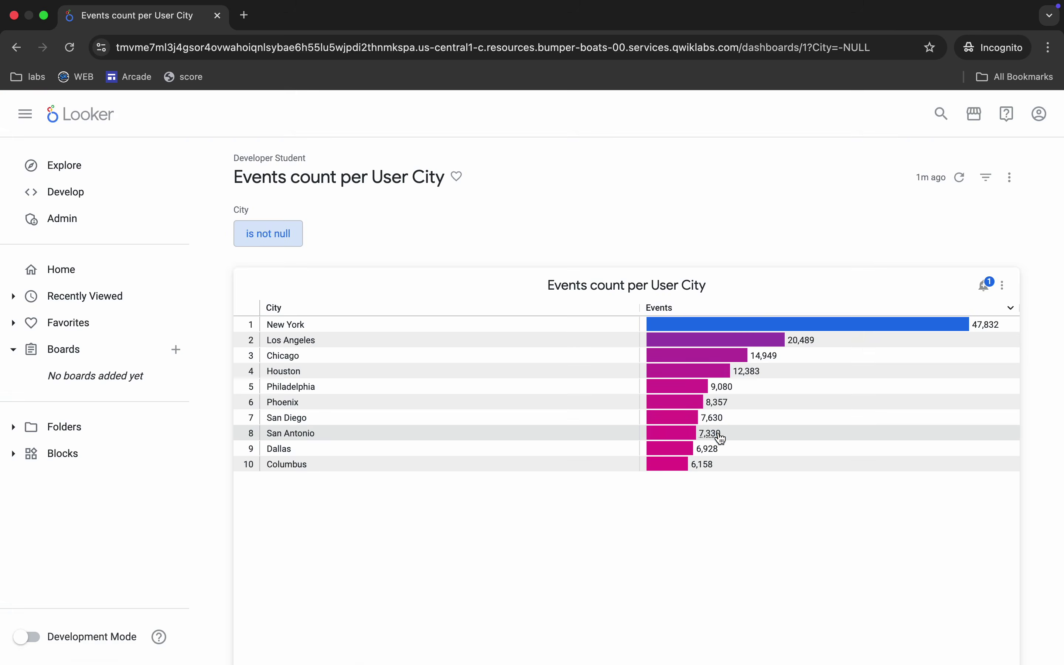
- Run Check my progress for the dashboard and alert checkpoints, then collapse the panel
key("ctrl+Left")
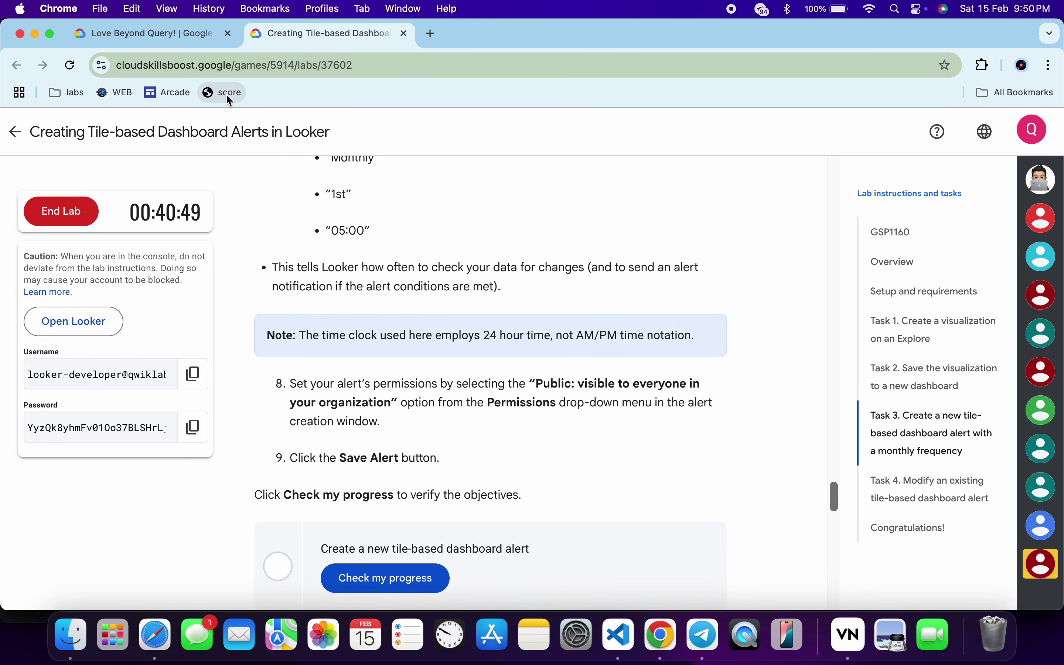
left_click(1034, 242)
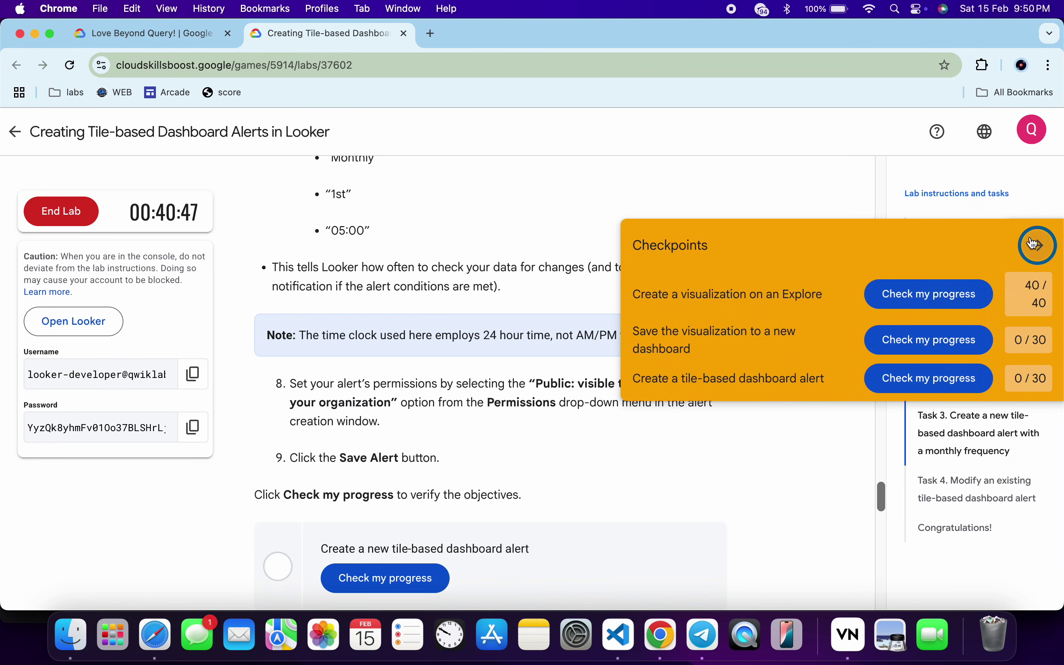
left_click(936, 340)
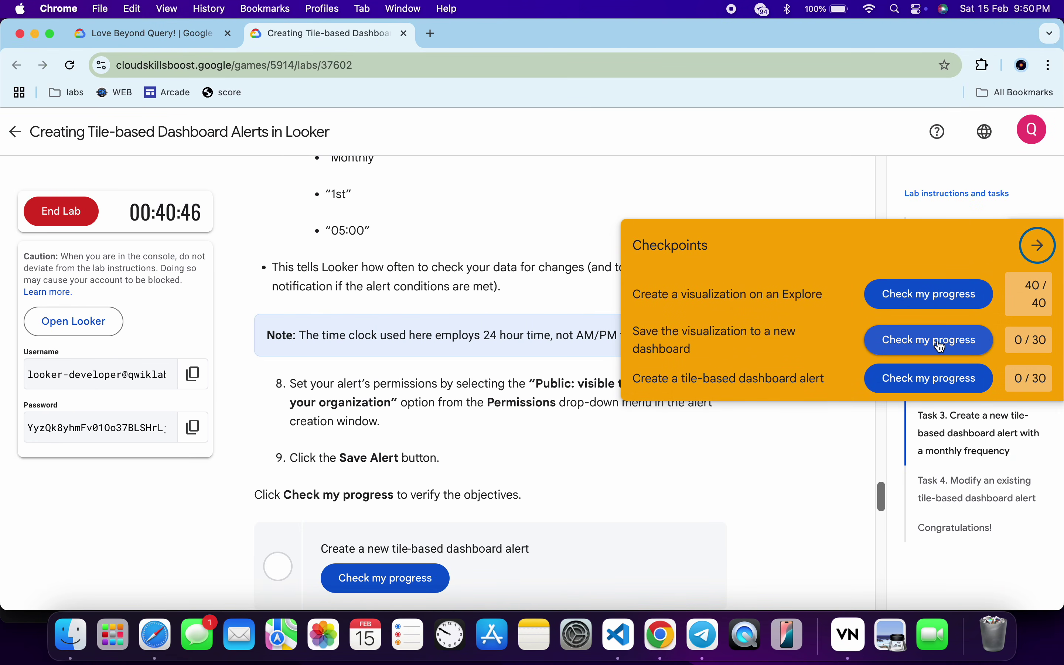
left_click(945, 390)
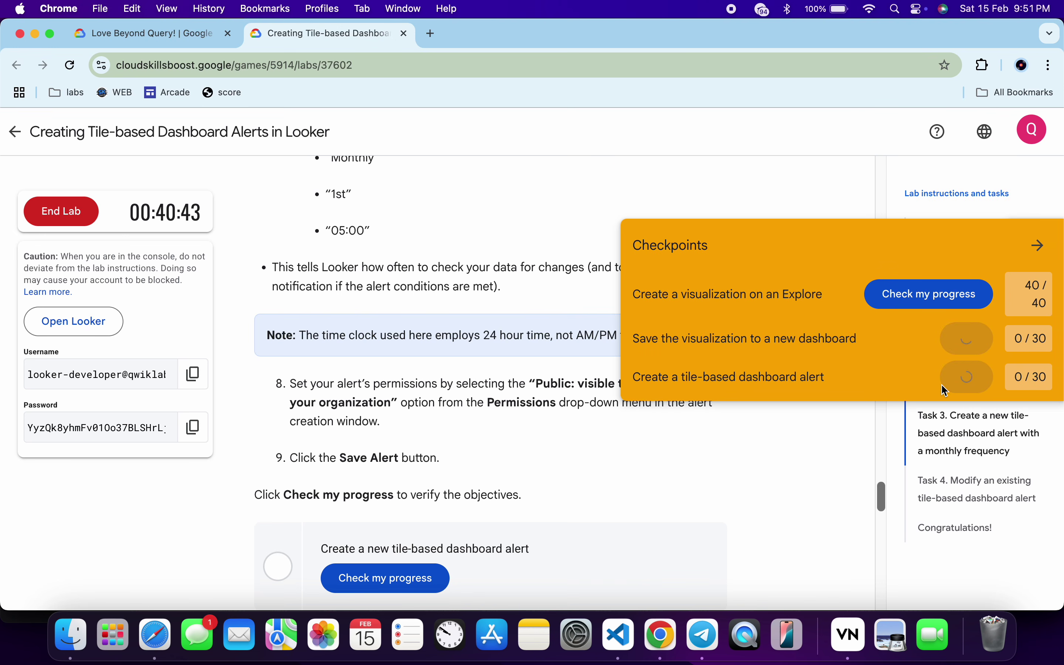
left_click(416, 574)
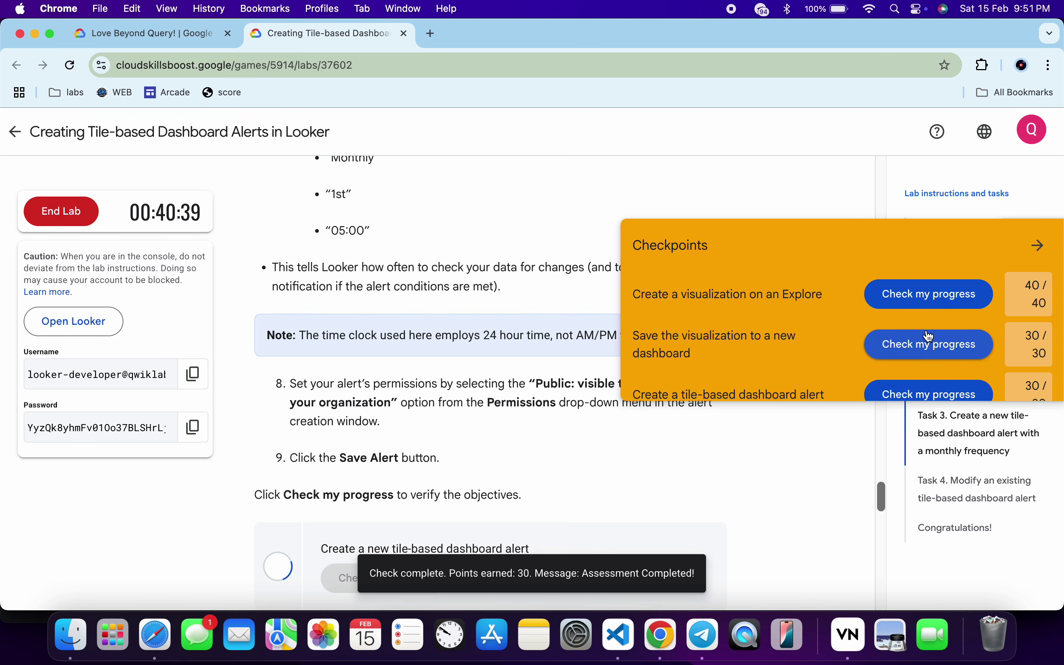
left_click(1039, 246)
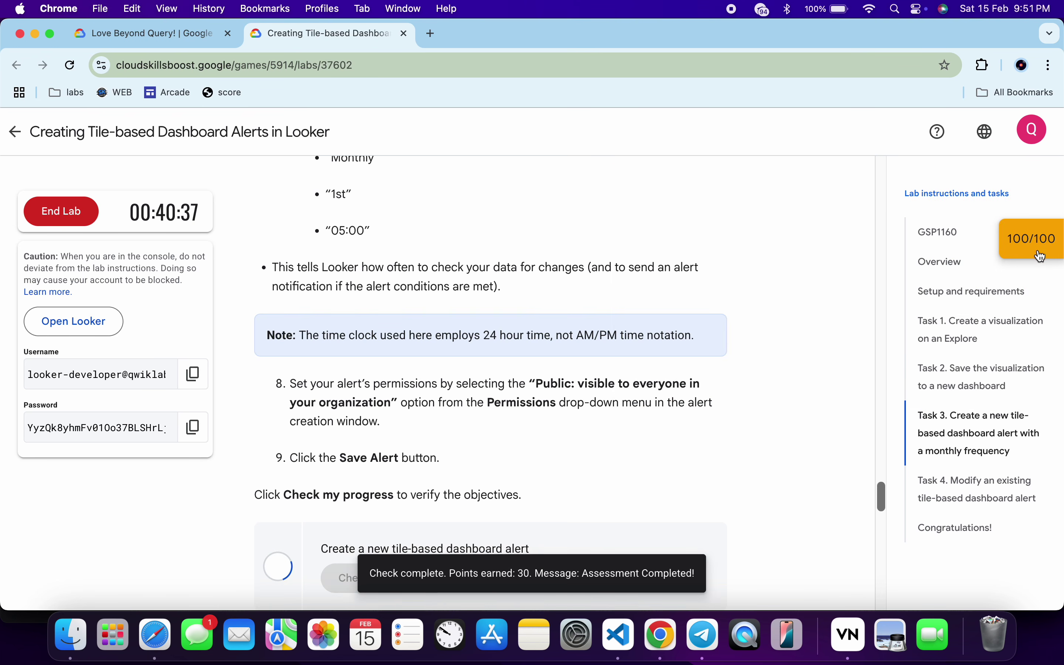